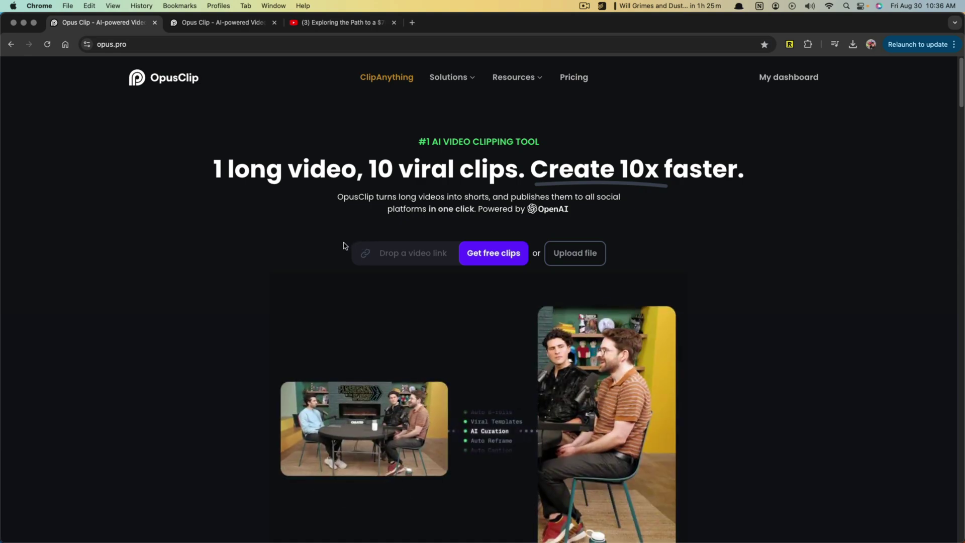
Show the clip results page led by #1 'Unlock Your CREATIVITY with AI Tools in 2024!' (99/100)
{"action": "key", "text": "ctrl+Tab"}
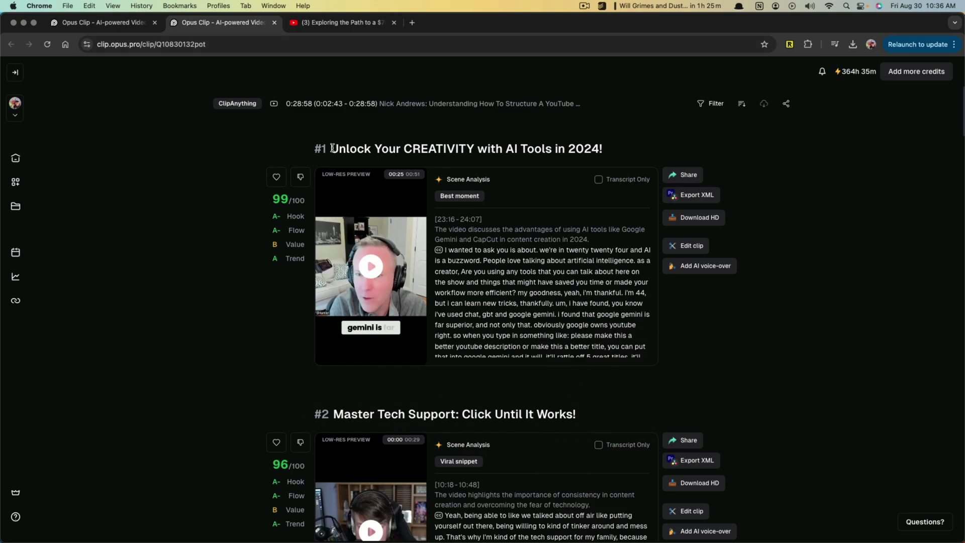
Inspect the top clip's title, Hook/Flow/Value scores and transcript, then return to opus.pro
{"action": "left_click_drag", "start_coordinate": [333, 148], "coordinate": [564, 146]}
{"action": "mouse_move", "coordinate": [281, 217]}
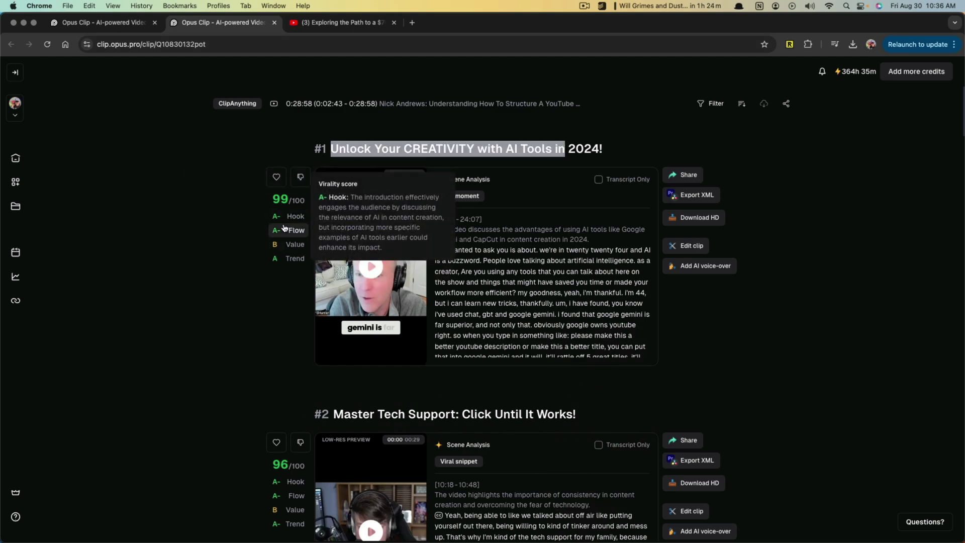
{"action": "mouse_move", "coordinate": [281, 248]}
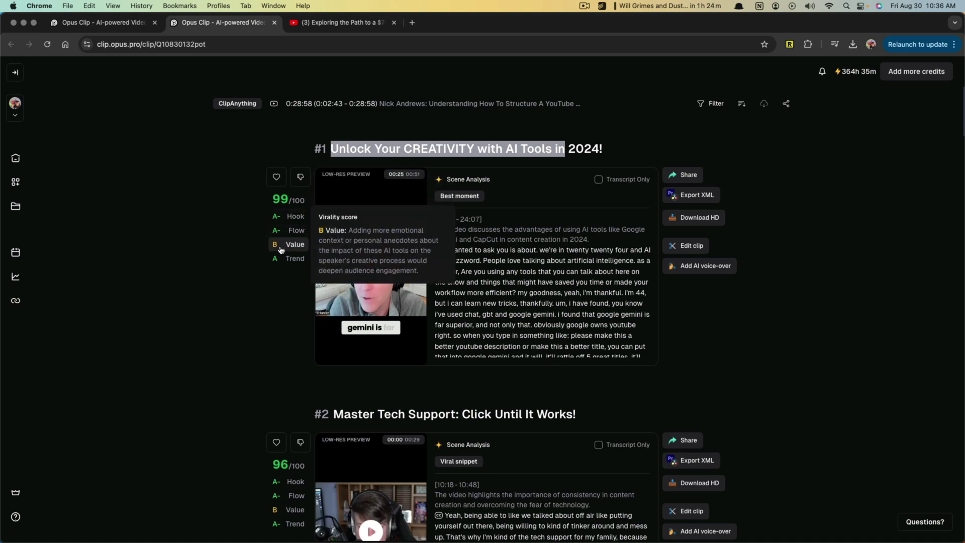
{"action": "scroll", "coordinate": [503, 278], "scroll_direction": "down", "scroll_amount": 2}
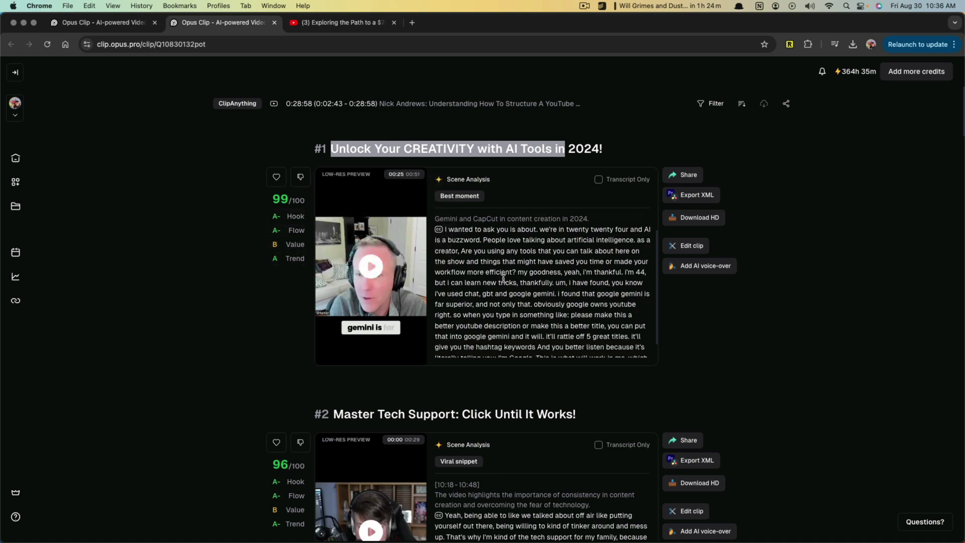
{"action": "scroll", "coordinate": [503, 278], "scroll_direction": "down", "scroll_amount": 1}
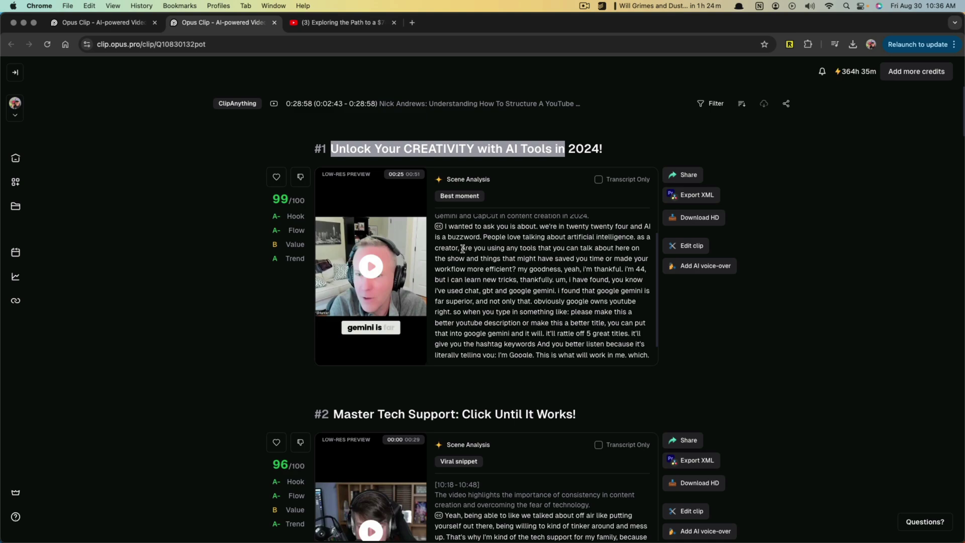
{"action": "left_click", "coordinate": [139, 24]}
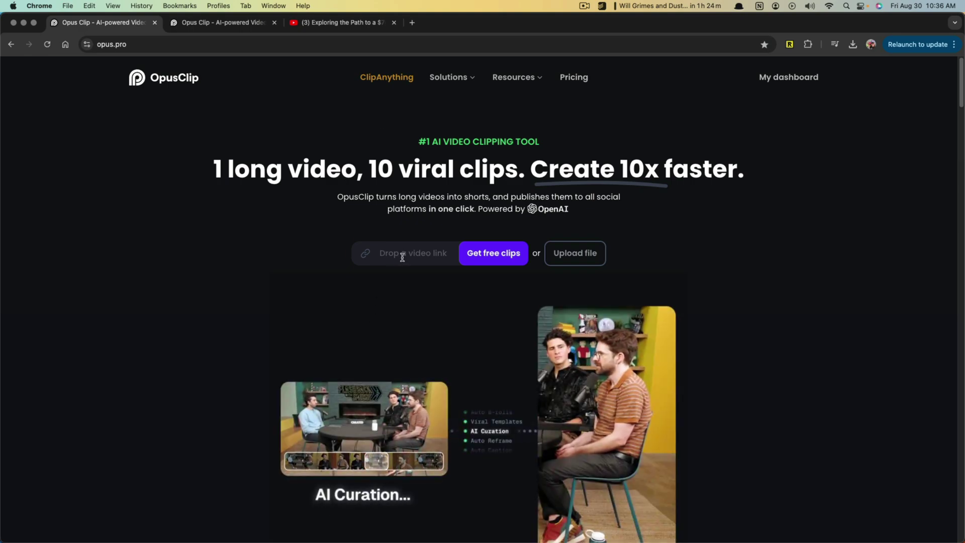
Copy the YouTube podcast video's URL from its address bar and return to the OpusClip homepage
{"action": "left_click", "coordinate": [402, 256]}
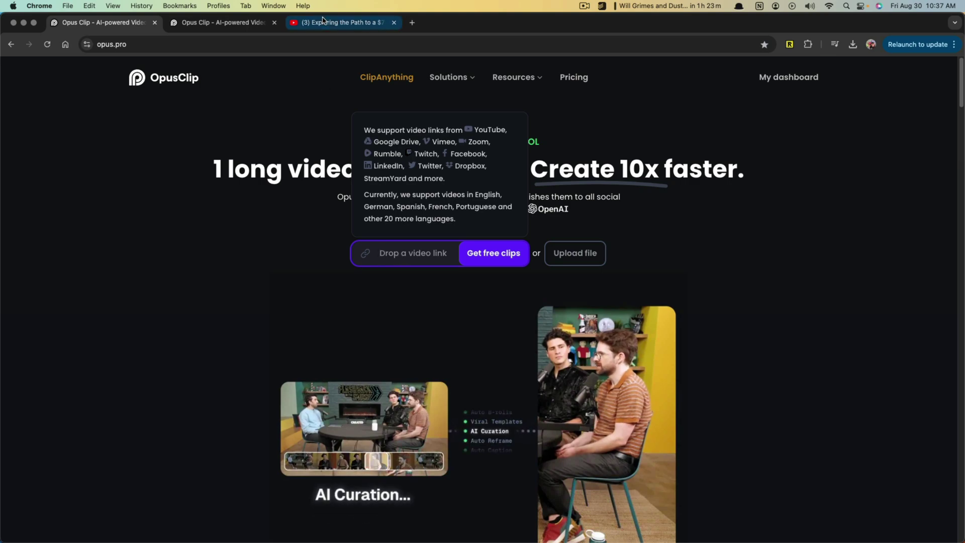
{"action": "left_click", "coordinate": [337, 23]}
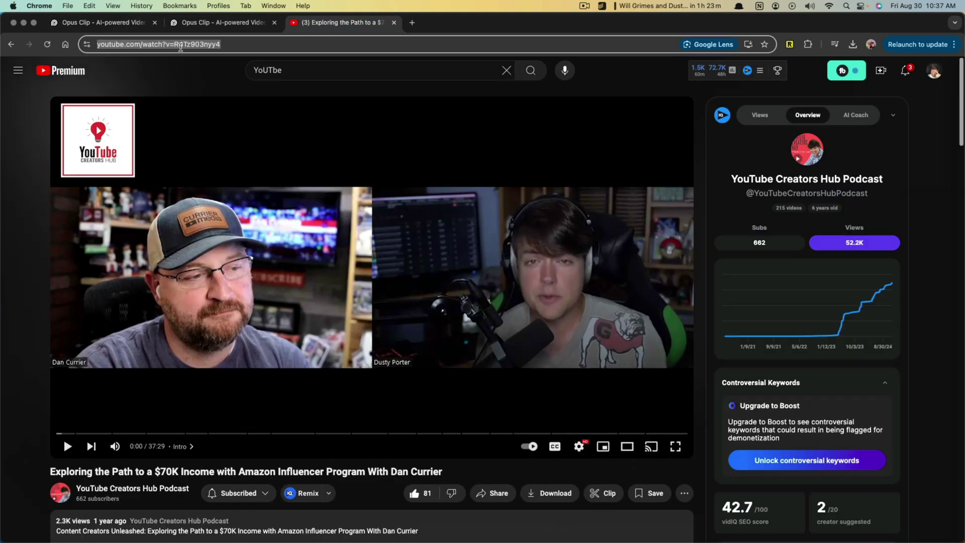
{"action": "right_click", "coordinate": [180, 47]}
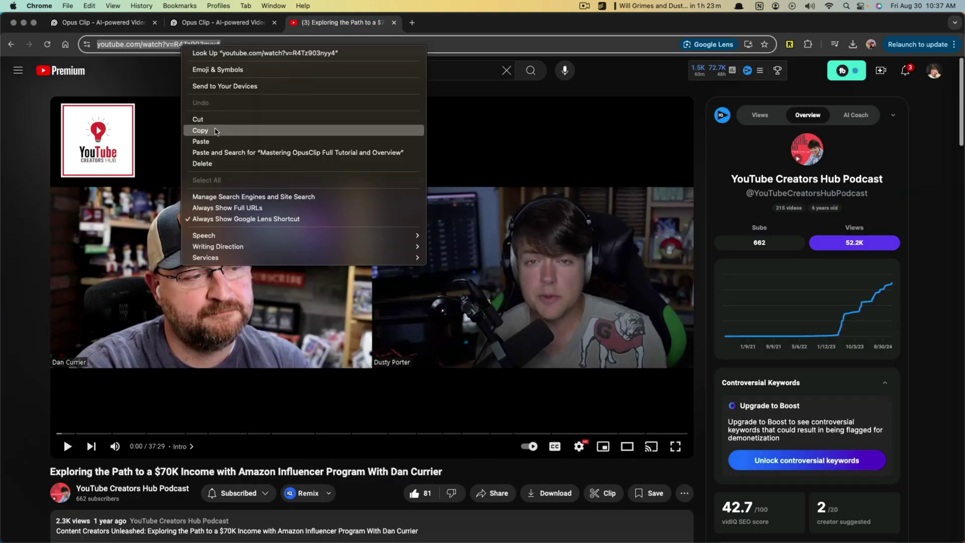
{"action": "left_click", "coordinate": [226, 131]}
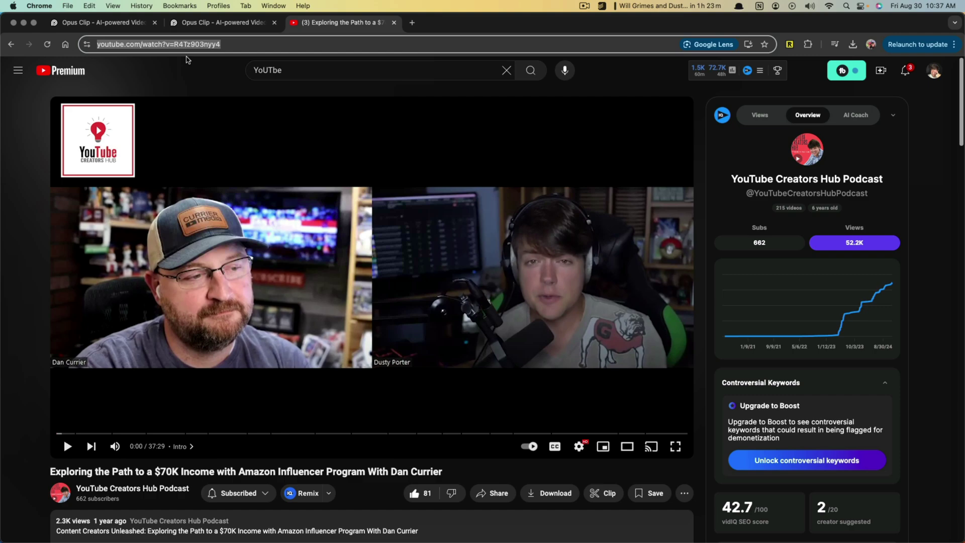
{"action": "left_click", "coordinate": [100, 22]}
Paste the YouTube link into the video link field to load the EPISODE 349 workflow page
{"action": "right_click", "coordinate": [398, 256]}
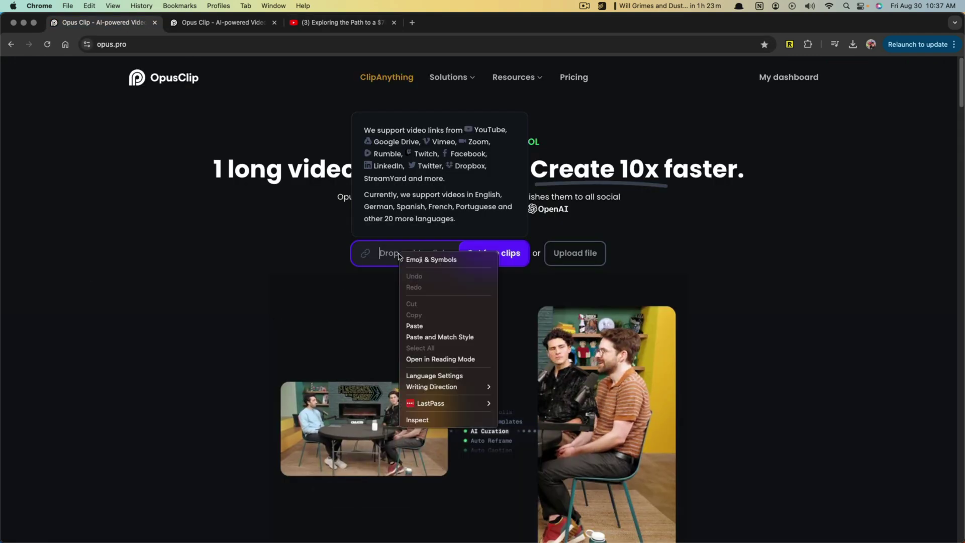
{"action": "left_click", "coordinate": [420, 326]}
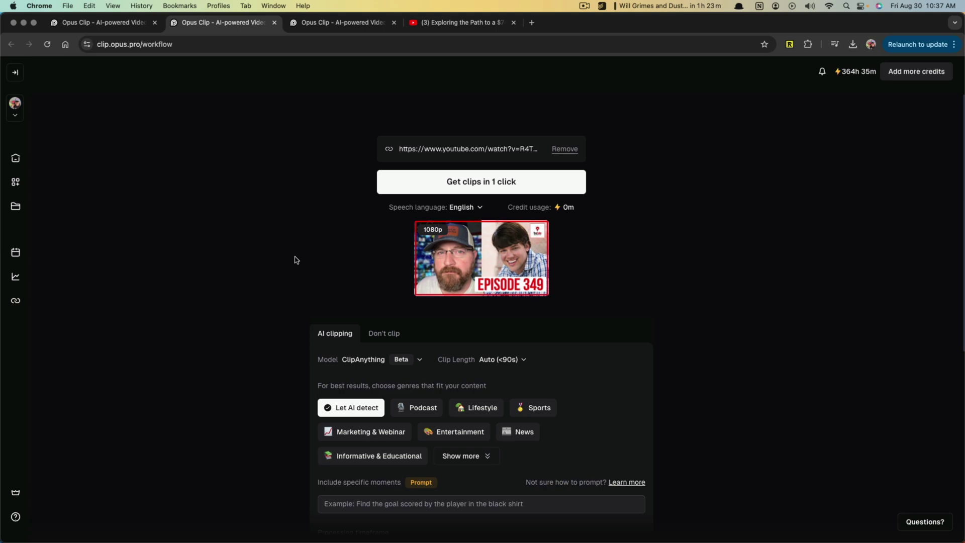
{"action": "scroll", "coordinate": [283, 251], "scroll_direction": "down", "scroll_amount": 3}
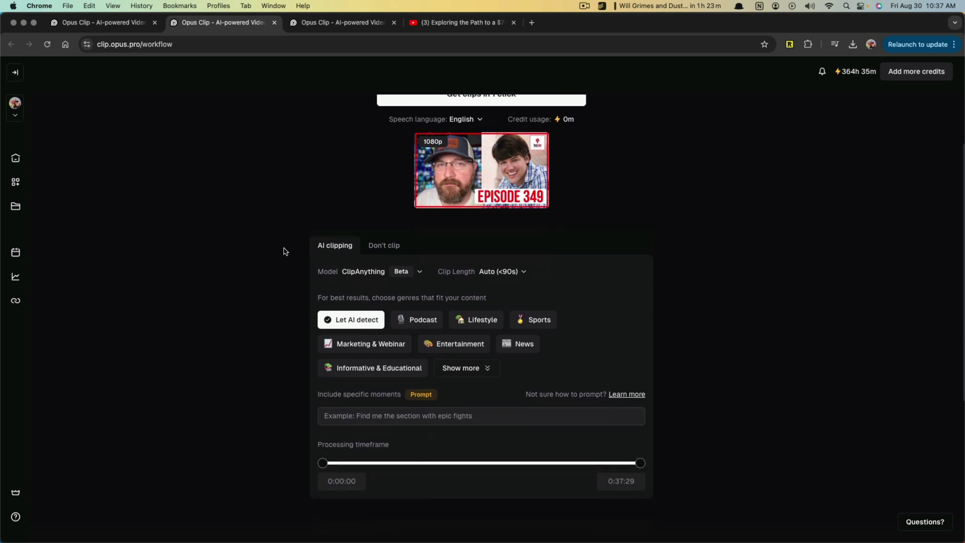
{"action": "left_click", "coordinate": [422, 274]}
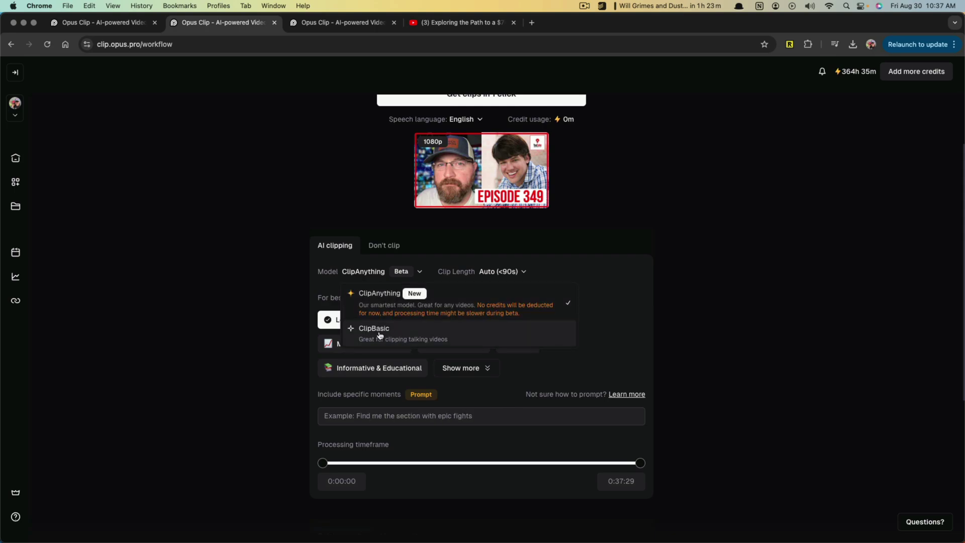
{"action": "left_click", "coordinate": [378, 302]}
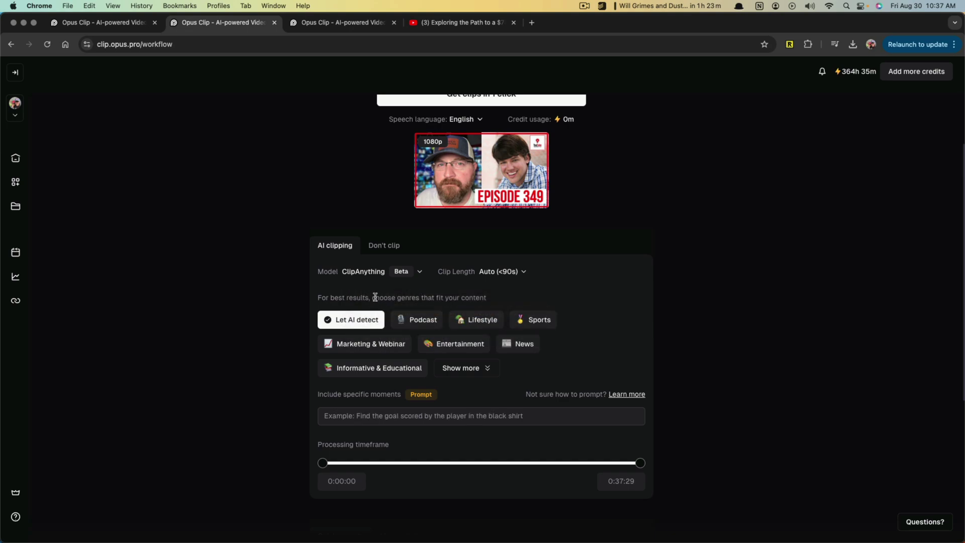
{"action": "left_click", "coordinate": [340, 322]}
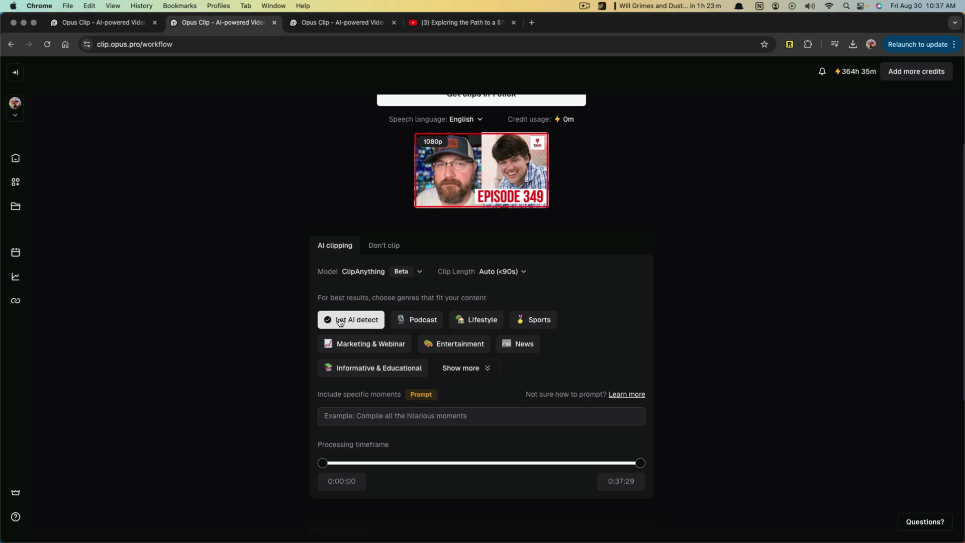
Choose the Podcast genre and save it with all four narrative templates switched on
{"action": "left_click", "coordinate": [421, 318]}
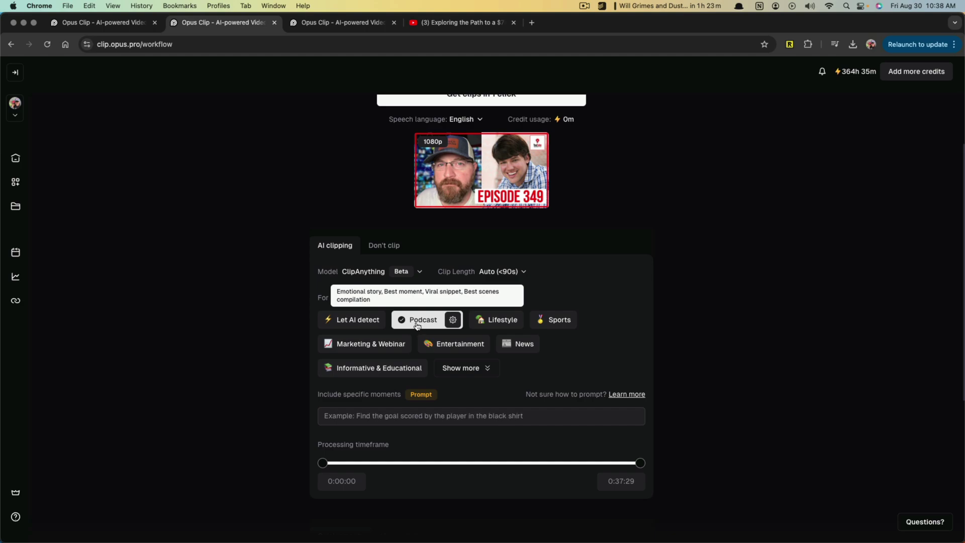
{"action": "left_click", "coordinate": [453, 321]}
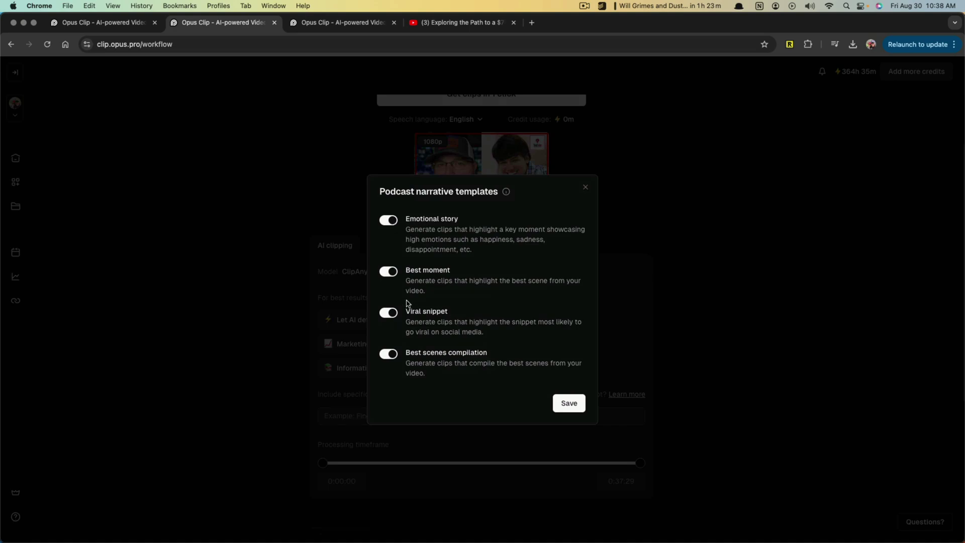
{"action": "left_click", "coordinate": [569, 404]}
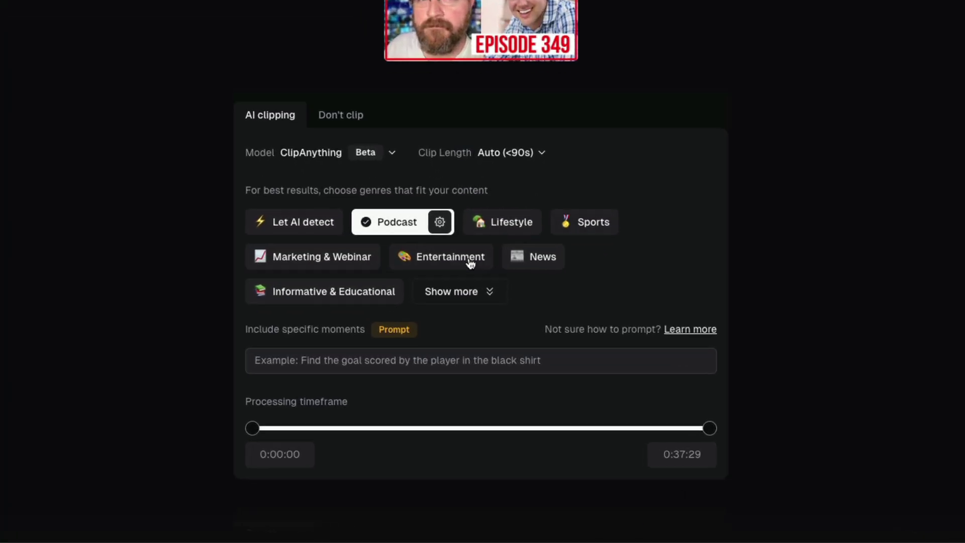
{"action": "left_click", "coordinate": [461, 295]}
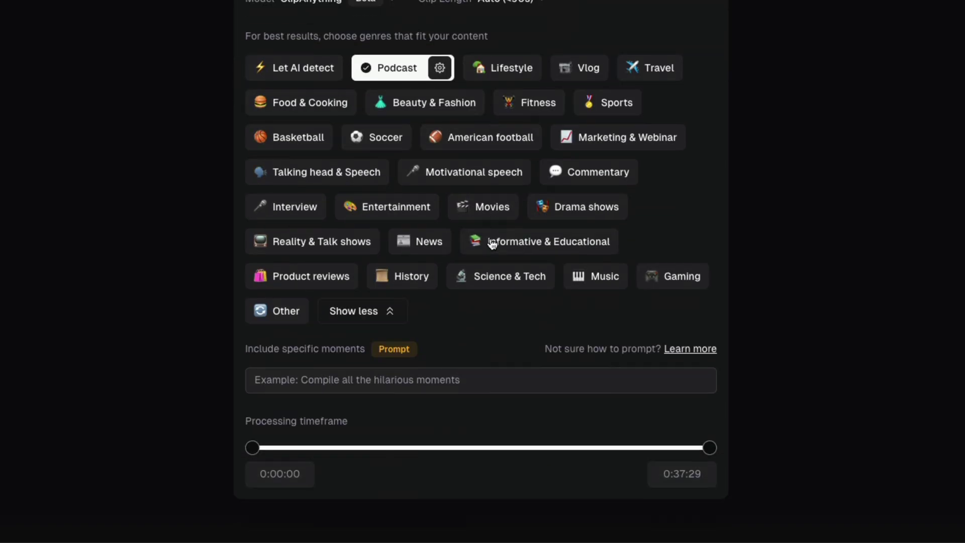
{"action": "left_click", "coordinate": [379, 313]}
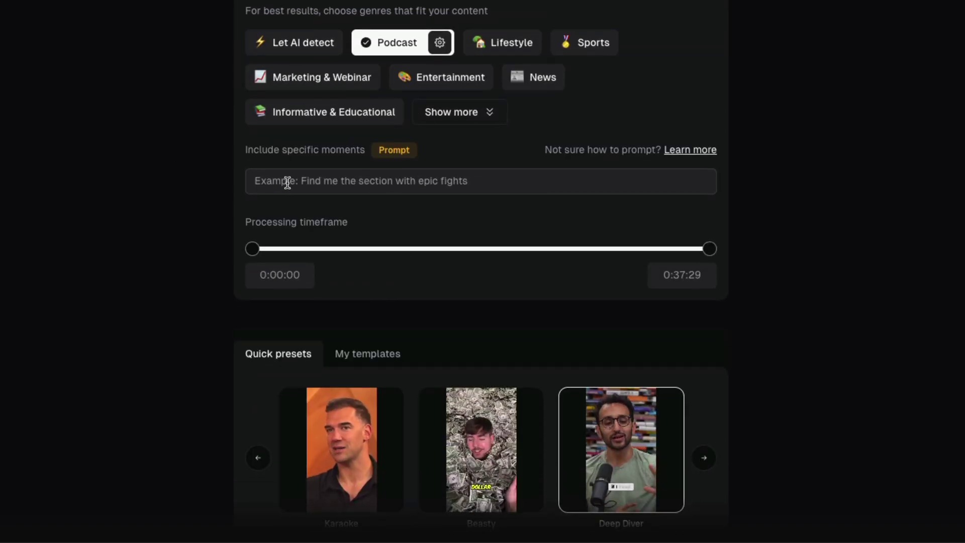
Trim the processing timeframe to run from 0:03:26 to 0:34:14
{"action": "left_click", "coordinate": [339, 183]}
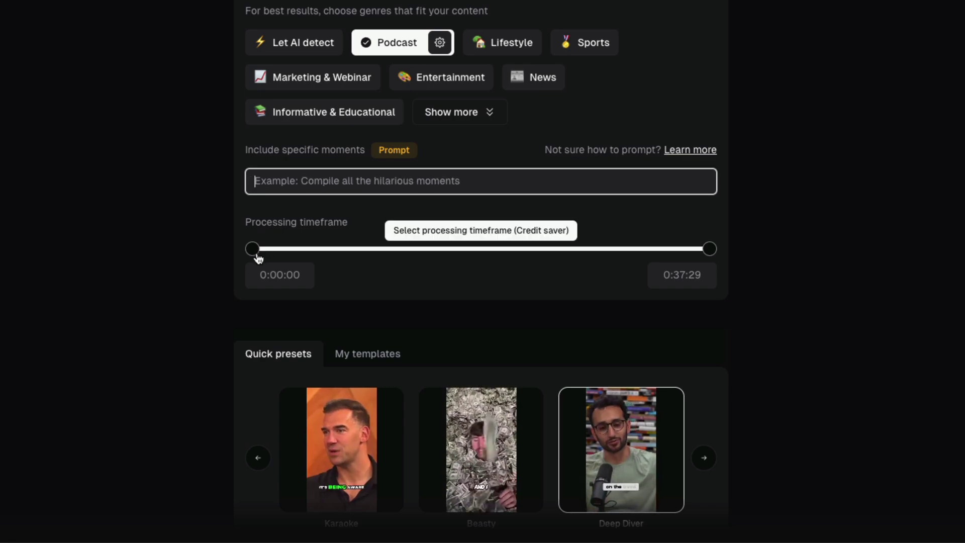
{"action": "left_click_drag", "start_coordinate": [256, 255], "coordinate": [296, 269]}
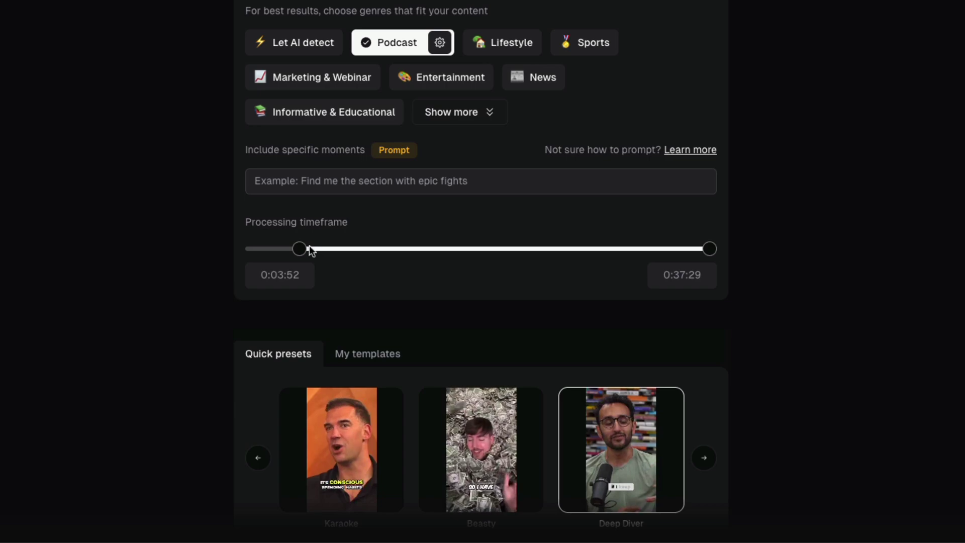
{"action": "left_click_drag", "start_coordinate": [298, 252], "coordinate": [288, 257]}
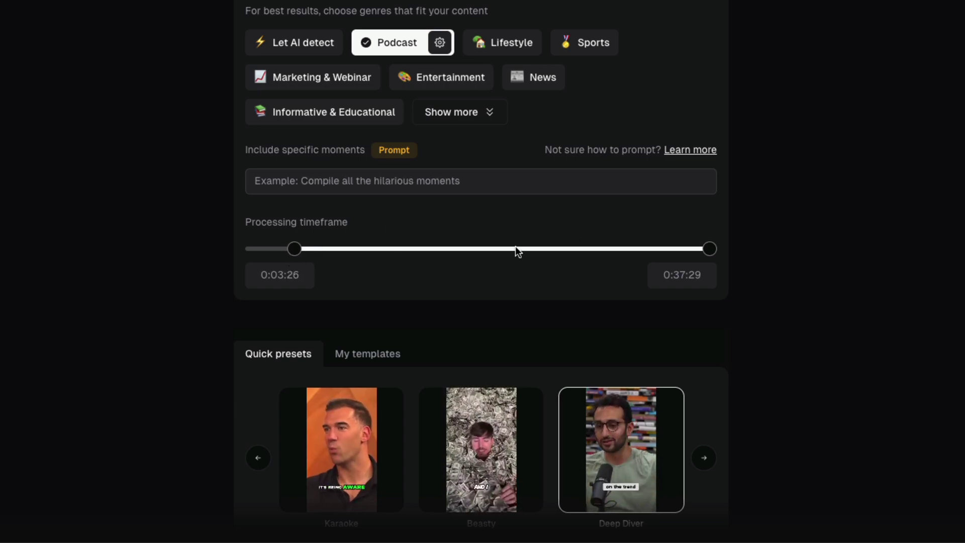
{"action": "left_click_drag", "start_coordinate": [709, 248], "coordinate": [677, 255]}
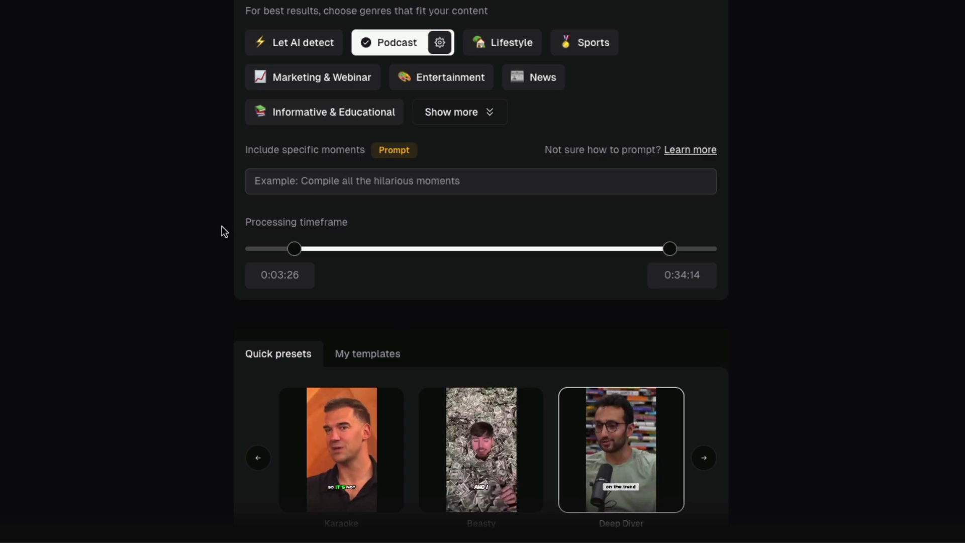
{"action": "scroll", "coordinate": [213, 228], "scroll_direction": "down", "scroll_amount": 5}
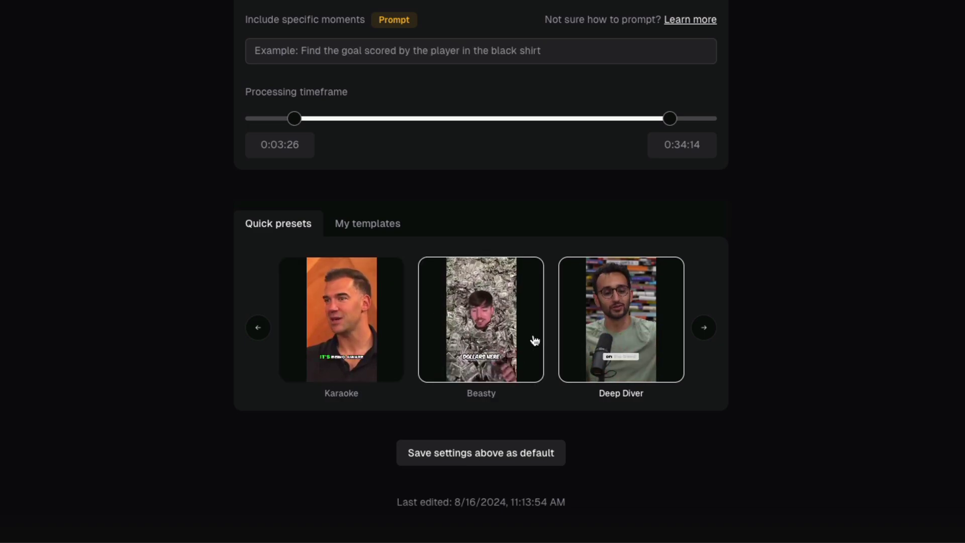
Browse the caption presets, try Youshaei, settle on Deep Diver, and show My templates
{"action": "left_click", "coordinate": [704, 327]}
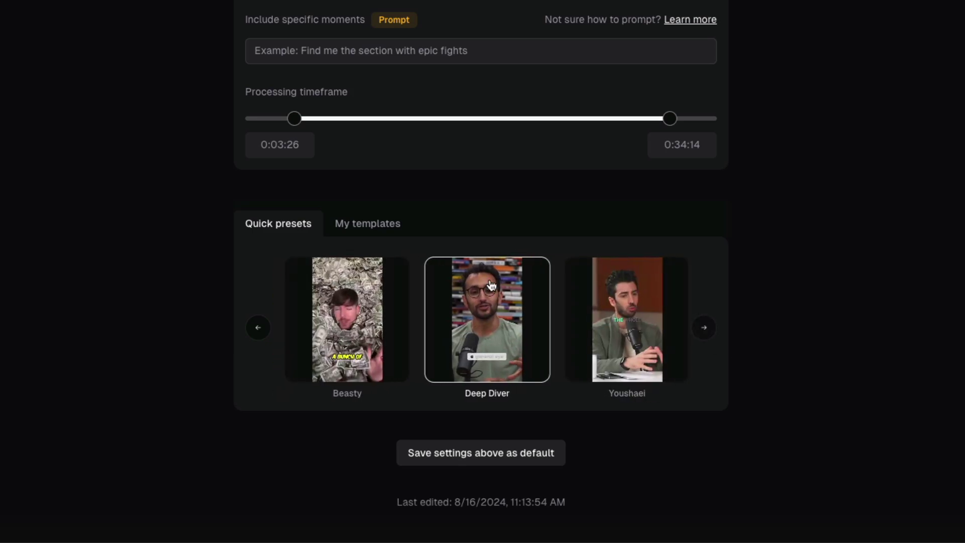
{"action": "left_click", "coordinate": [673, 324]}
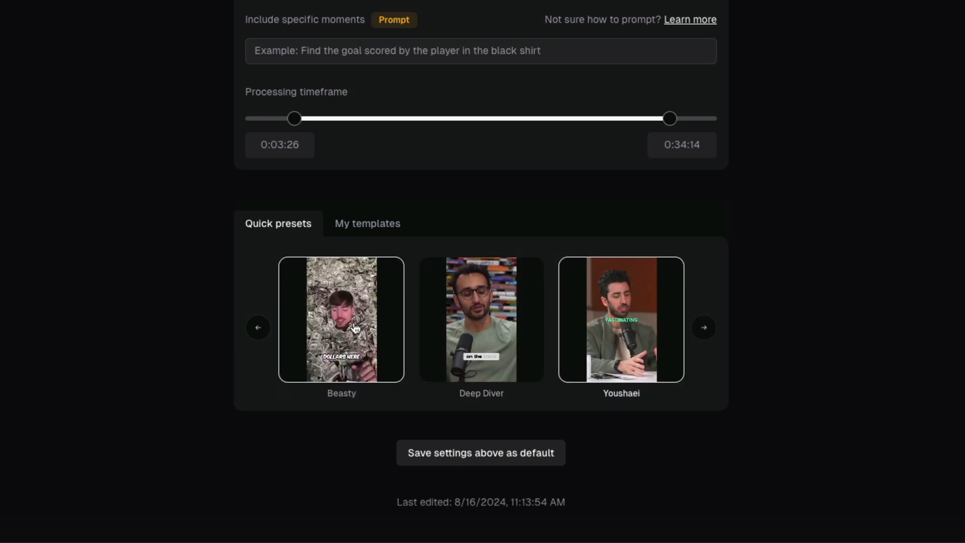
{"action": "left_click", "coordinate": [477, 322]}
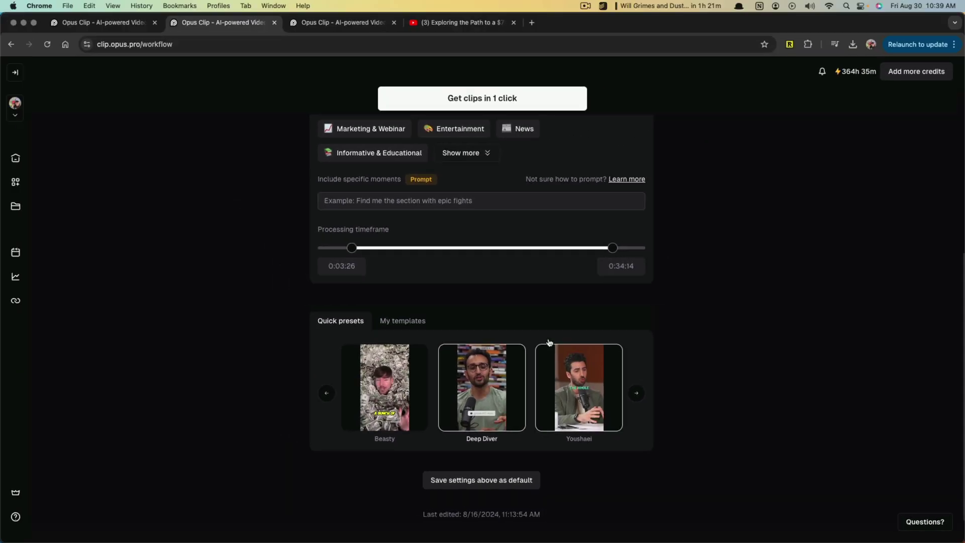
{"action": "left_click", "coordinate": [413, 325]}
Open Preset template 1 and try the 1:1 aspect ratio before restoring 9:16
{"action": "mouse_move", "coordinate": [410, 379]}
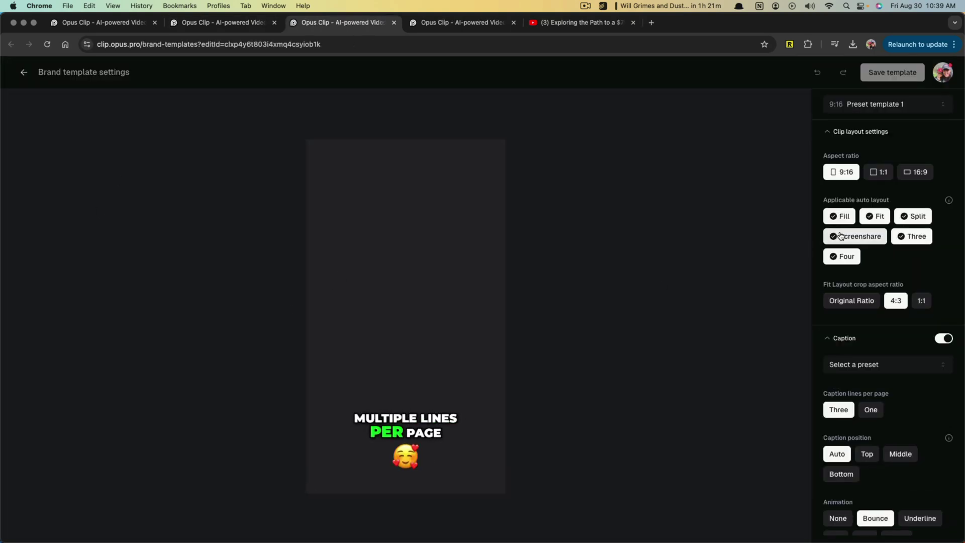
{"action": "left_click", "coordinate": [877, 172]}
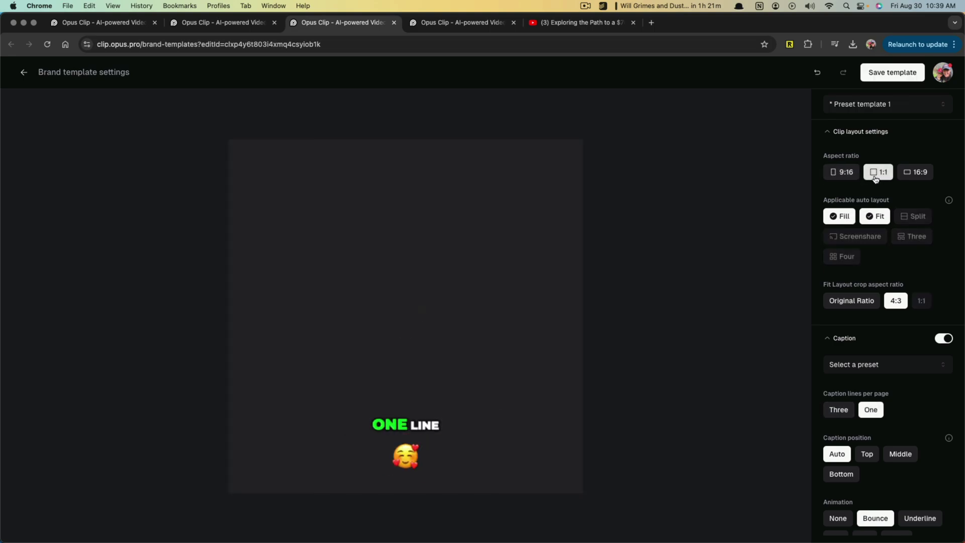
{"action": "left_click", "coordinate": [840, 174]}
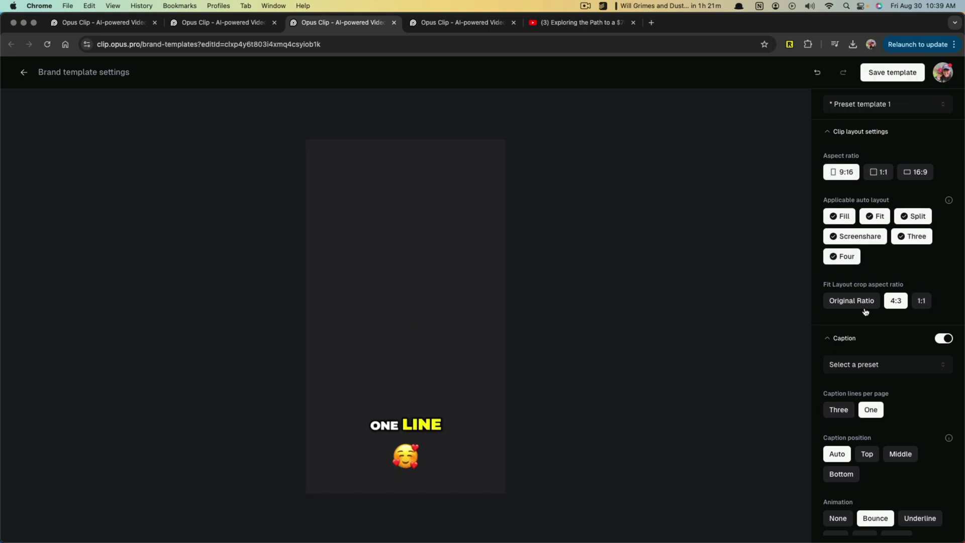
Set the caption animation to Pop after trying None and Box, then return to quick presets
{"action": "scroll", "coordinate": [887, 367], "scroll_direction": "down", "scroll_amount": 4}
{"action": "scroll", "coordinate": [890, 373], "scroll_direction": "down", "scroll_amount": 3}
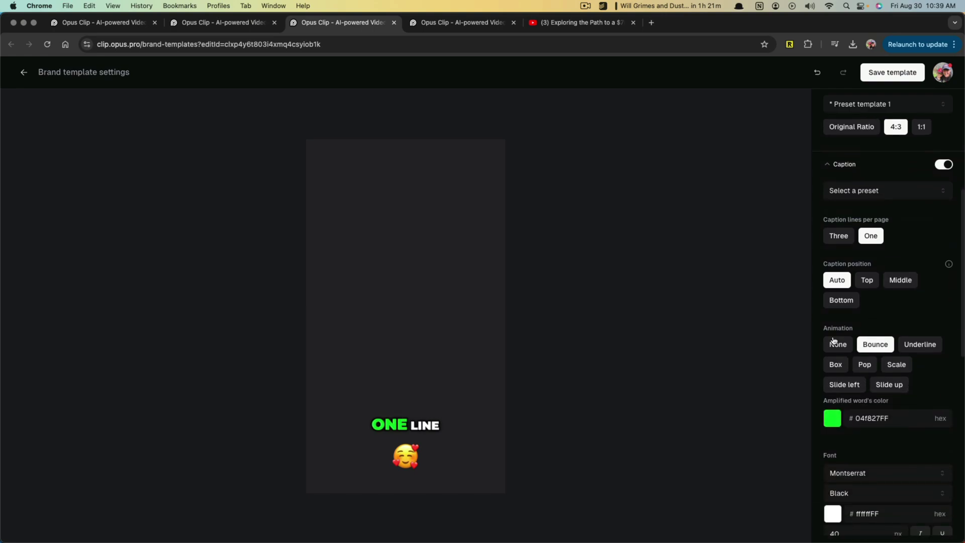
{"action": "left_click", "coordinate": [836, 344]}
{"action": "left_click", "coordinate": [838, 362]}
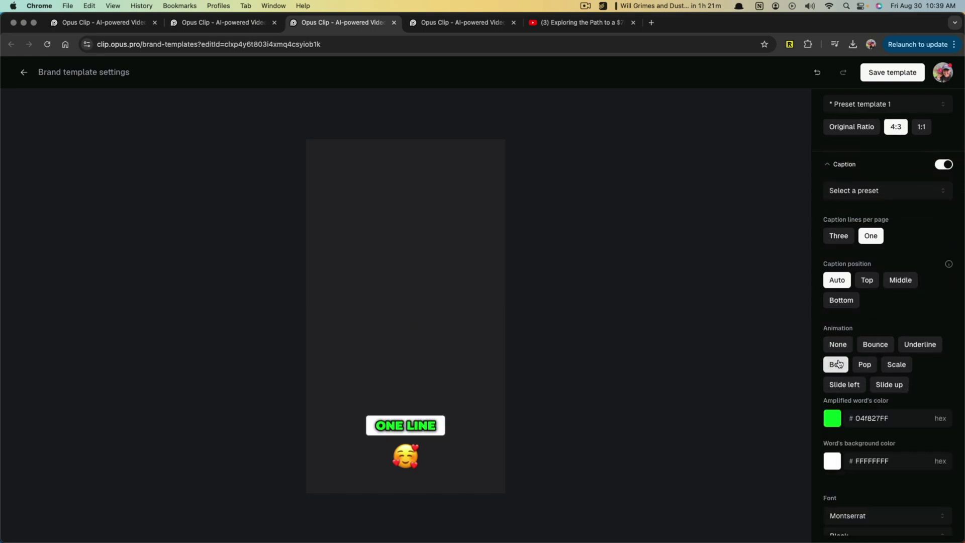
{"action": "left_click", "coordinate": [863, 365]}
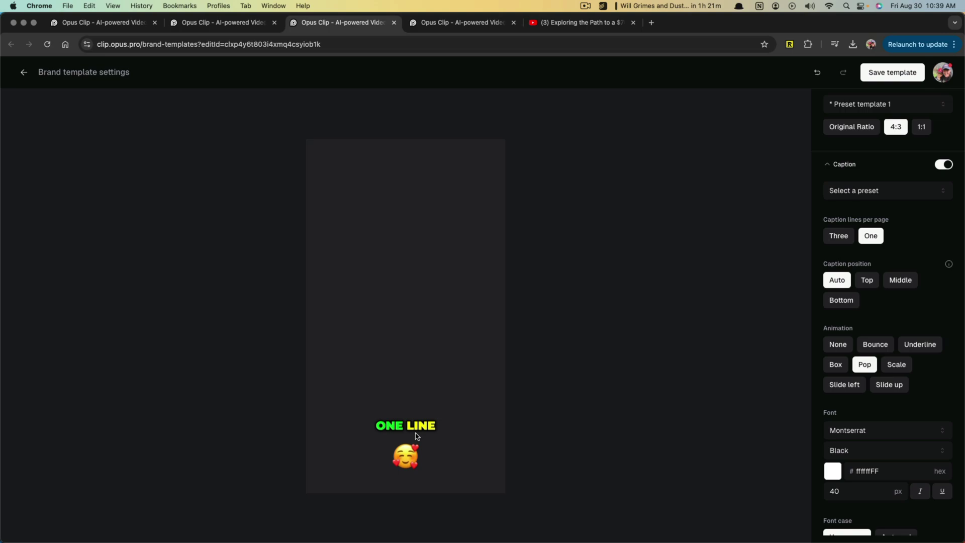
{"action": "left_click", "coordinate": [228, 23]}
{"action": "left_click", "coordinate": [341, 321]}
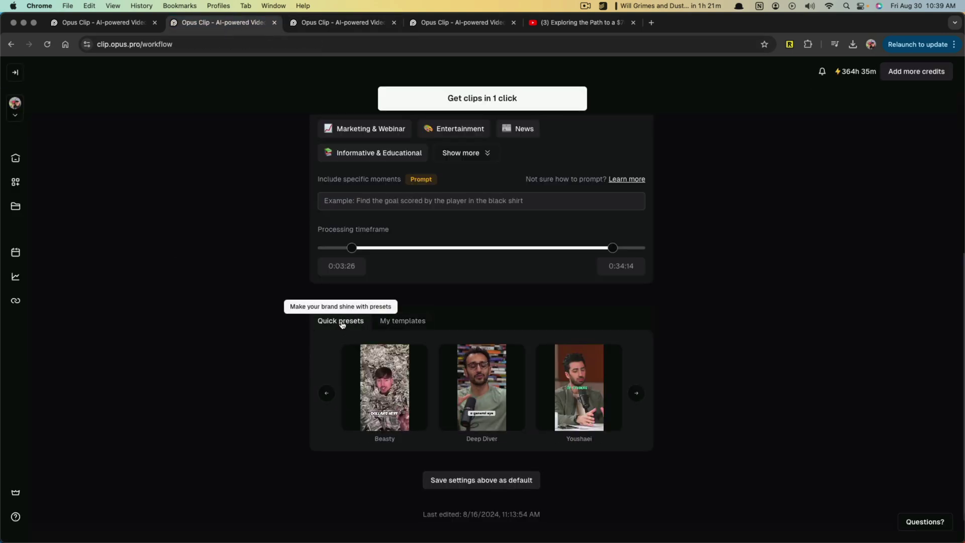
{"action": "left_click", "coordinate": [636, 393]}
{"action": "left_click", "coordinate": [636, 393]}
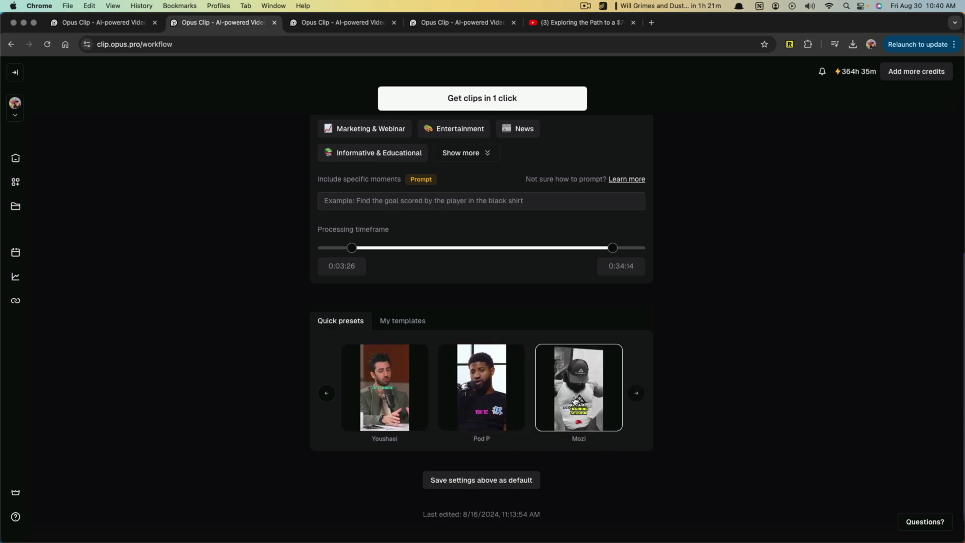
{"action": "left_click", "coordinate": [326, 393]}
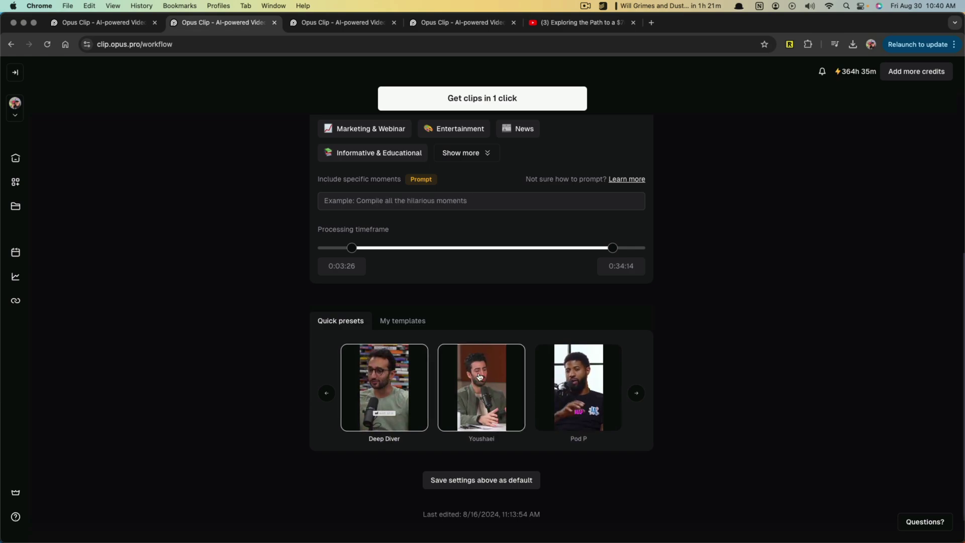
{"action": "scroll", "coordinate": [433, 345], "scroll_direction": "up", "scroll_amount": 6}
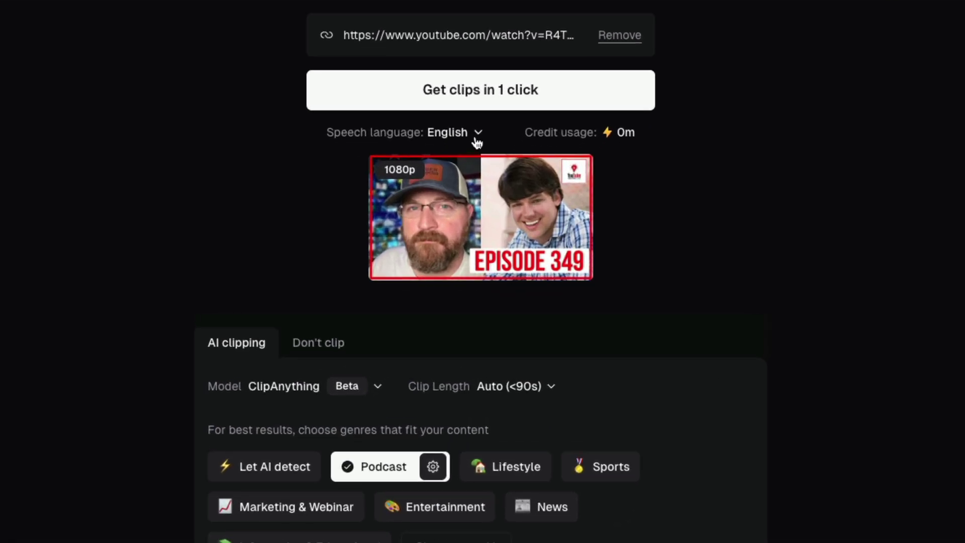
{"action": "left_click", "coordinate": [477, 136]}
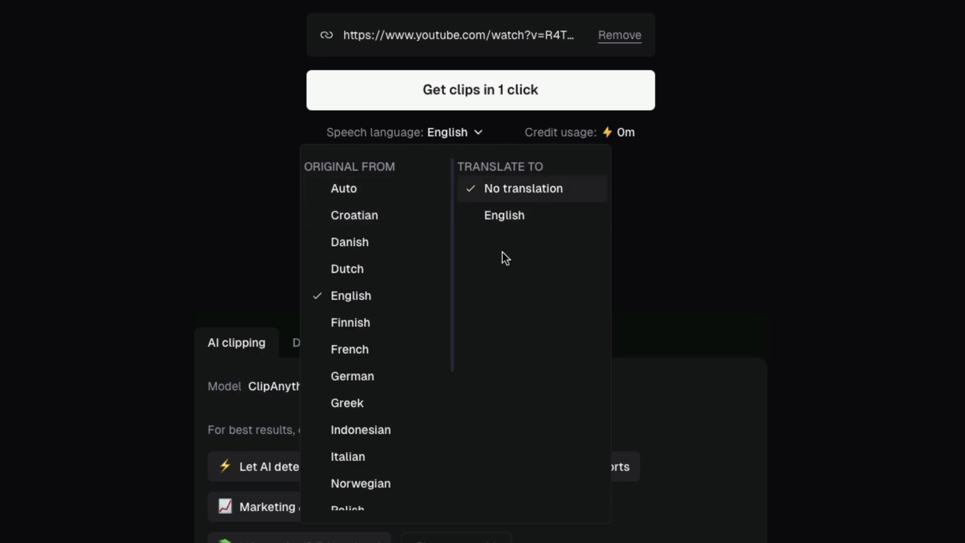
{"action": "left_click", "coordinate": [158, 196]}
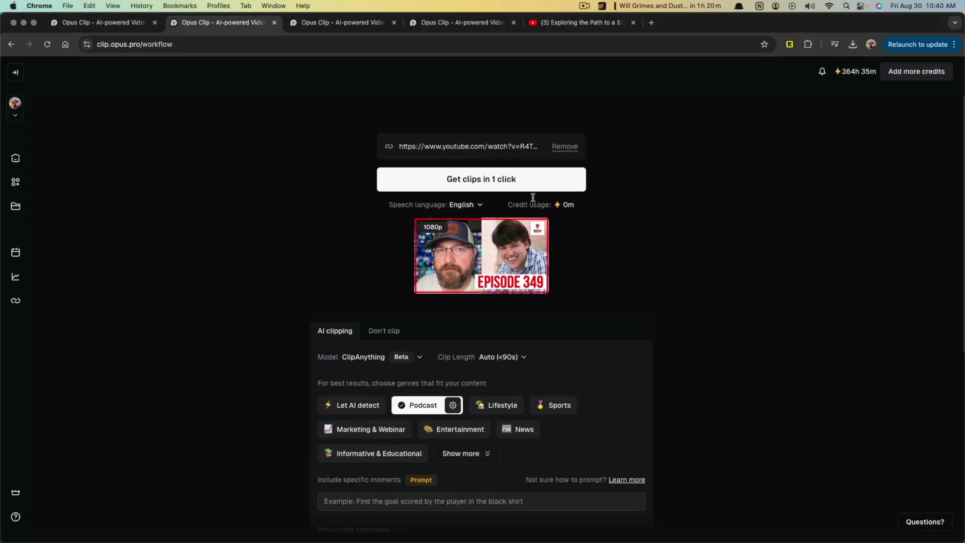
Remove the YouTube link from the workflow and go to the OpusClip dashboard
{"action": "left_click", "coordinate": [566, 147]}
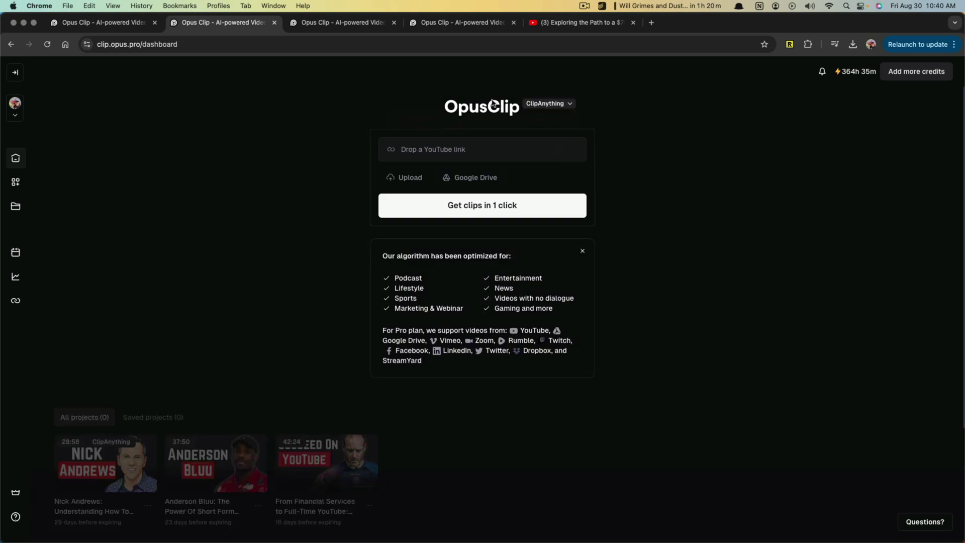
{"action": "left_click", "coordinate": [95, 22]}
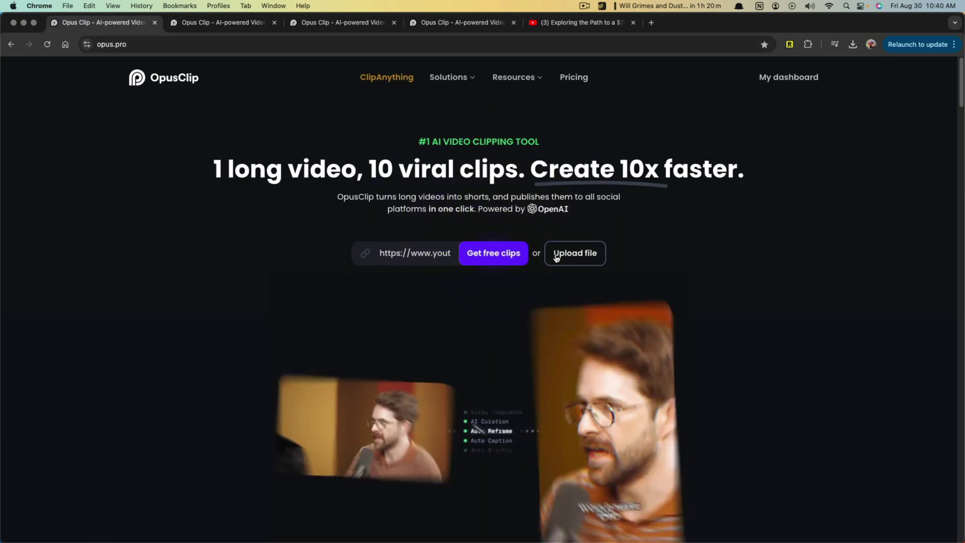
{"action": "left_click", "coordinate": [556, 258]}
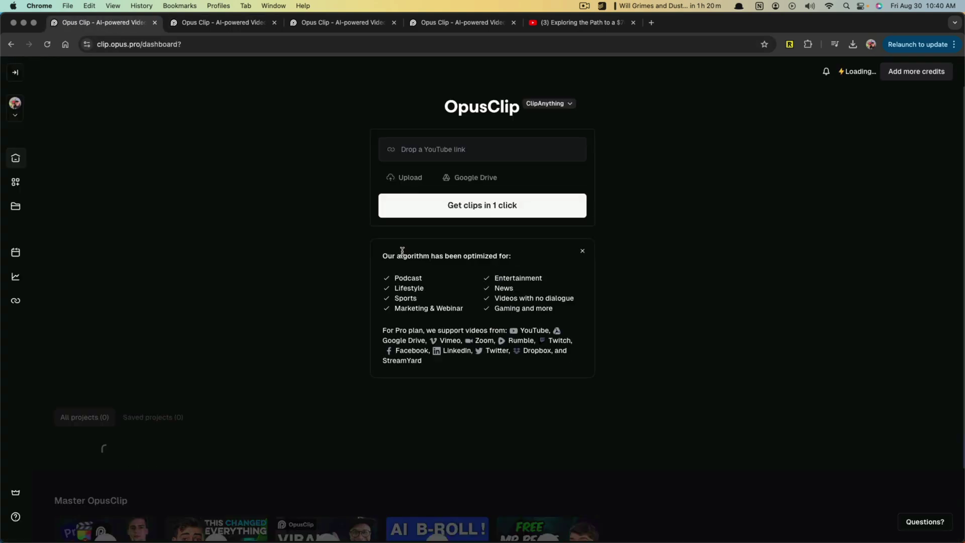
Start a local upload of video1916340905.mp4, cancel it, and return to the episode workflow
{"action": "left_click", "coordinate": [422, 147]}
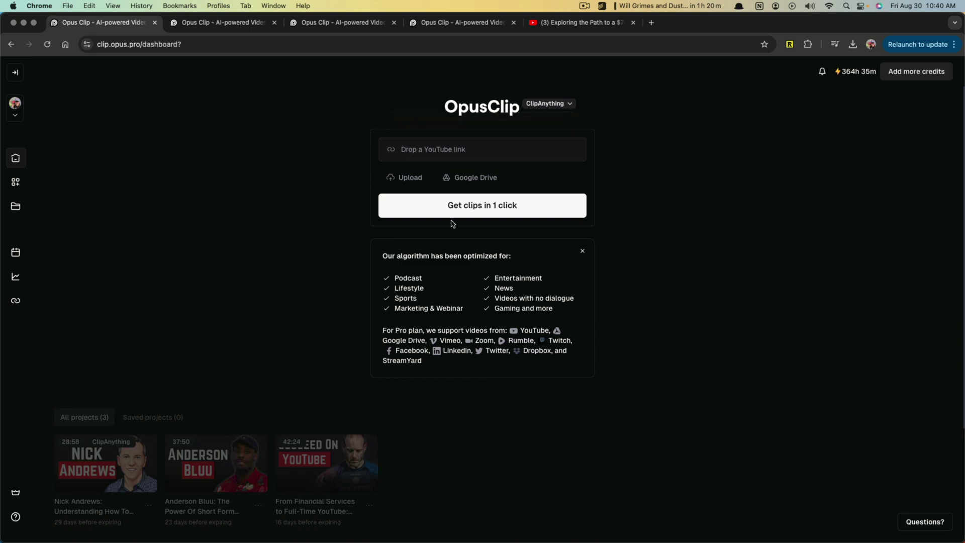
{"action": "left_click", "coordinate": [402, 178]}
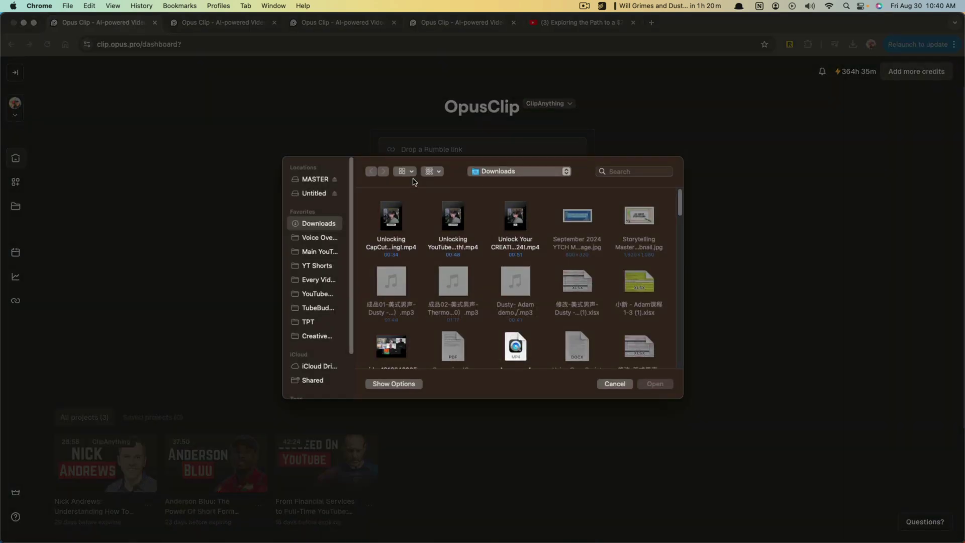
{"action": "scroll", "coordinate": [424, 342], "scroll_direction": "down", "scroll_amount": 2}
{"action": "left_click", "coordinate": [385, 358]}
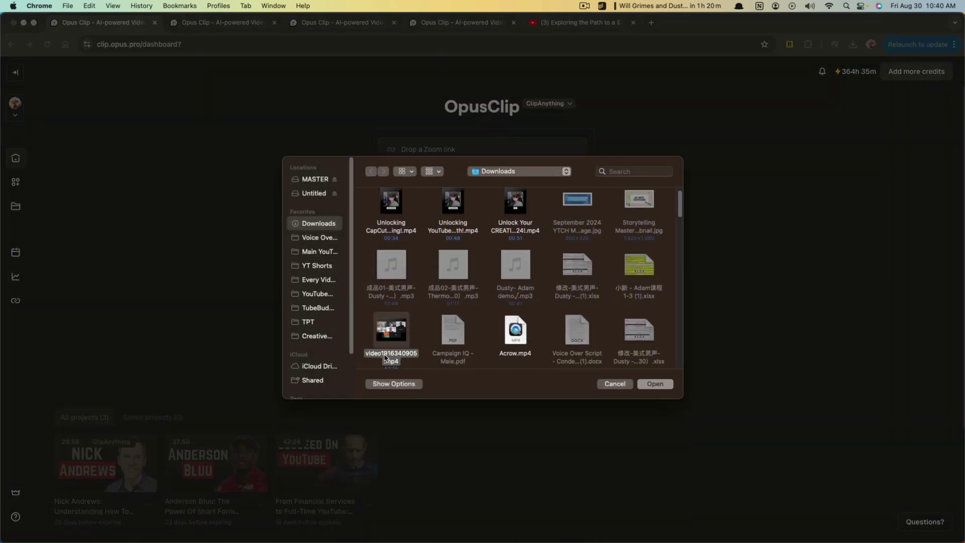
{"action": "left_click", "coordinate": [614, 384]}
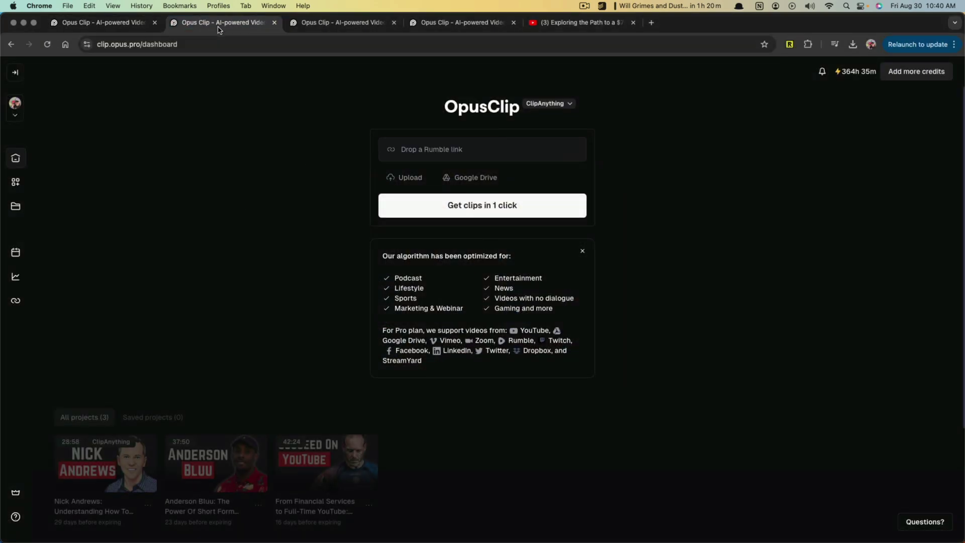
{"action": "left_click", "coordinate": [336, 28]}
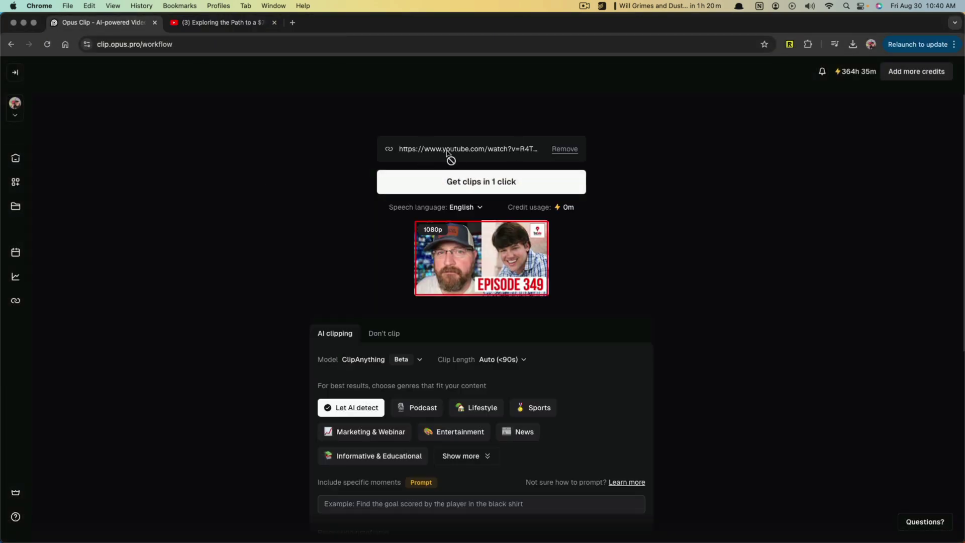
Submit the episode, then play clip #1 'How TikTok Transformed My Short-Form Content Journey' and review its transcript
{"action": "left_click", "coordinate": [462, 188]}
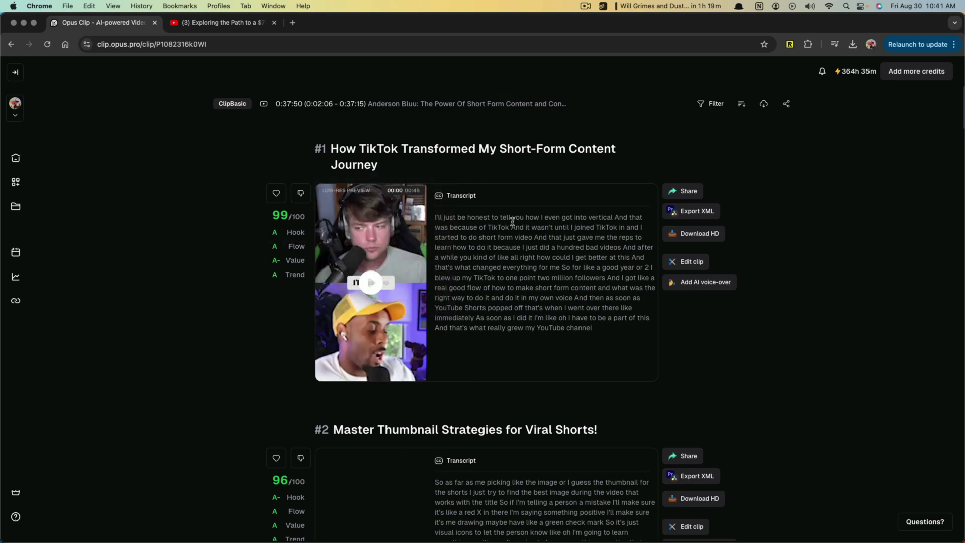
{"action": "left_click_drag", "start_coordinate": [378, 165], "coordinate": [334, 149]}
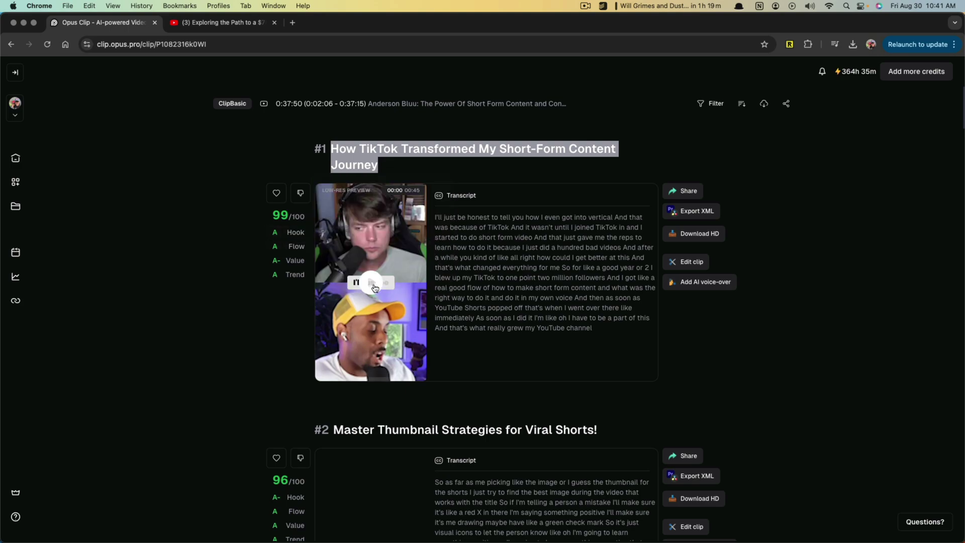
{"action": "left_click", "coordinate": [374, 287]}
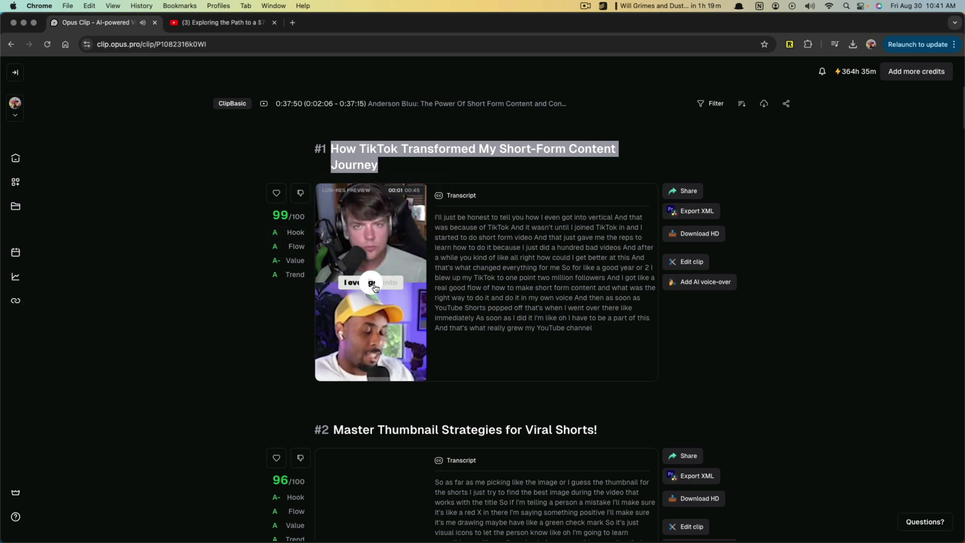
{"action": "left_click_drag", "start_coordinate": [435, 218], "coordinate": [599, 327]}
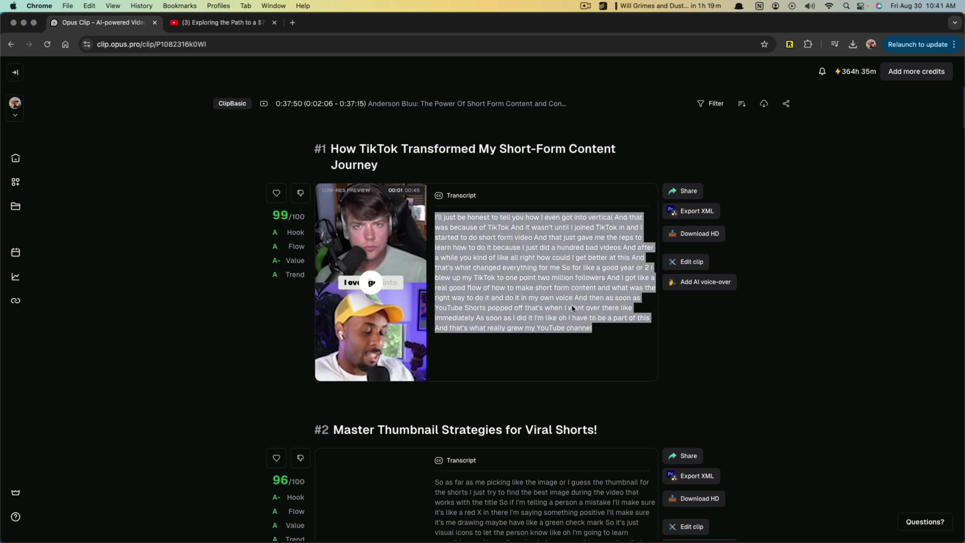
{"action": "left_click", "coordinate": [760, 350]}
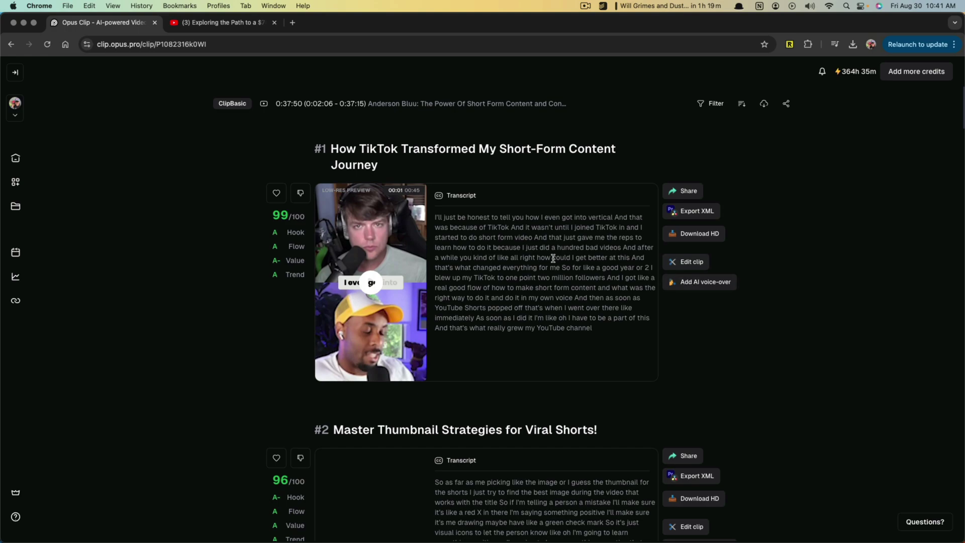
Skip linking social accounts and exit clip #1's post scheduler without scheduling anything
{"action": "left_click", "coordinate": [683, 192]}
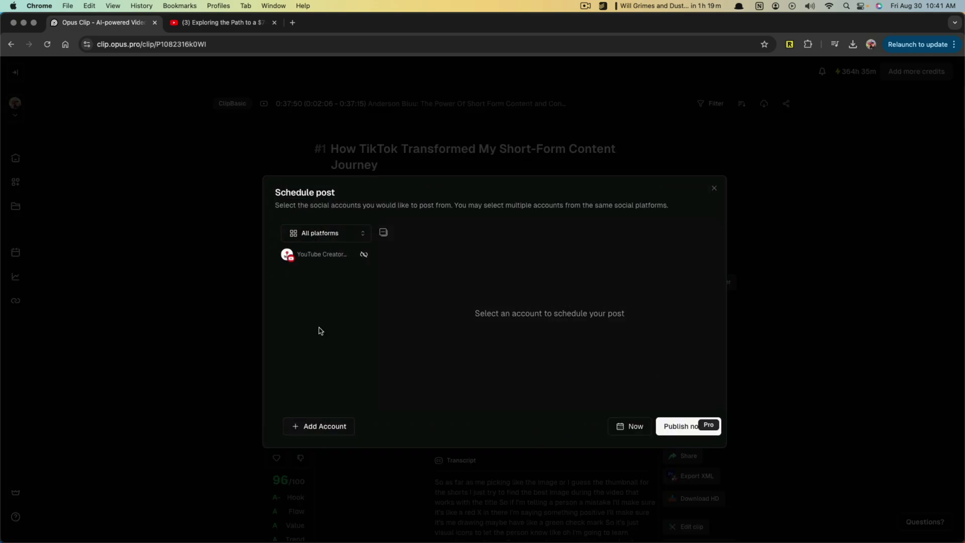
{"action": "left_click", "coordinate": [322, 426]}
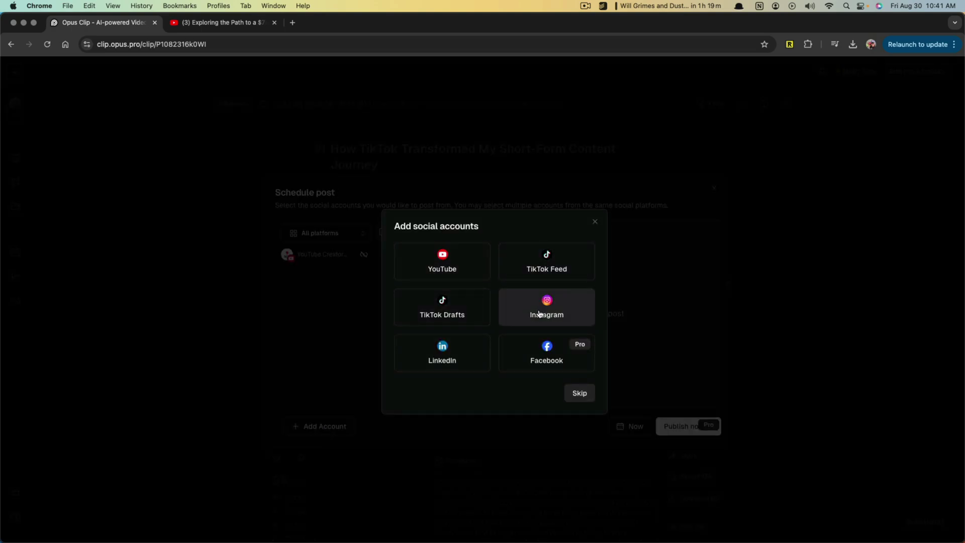
{"action": "left_click", "coordinate": [580, 394]}
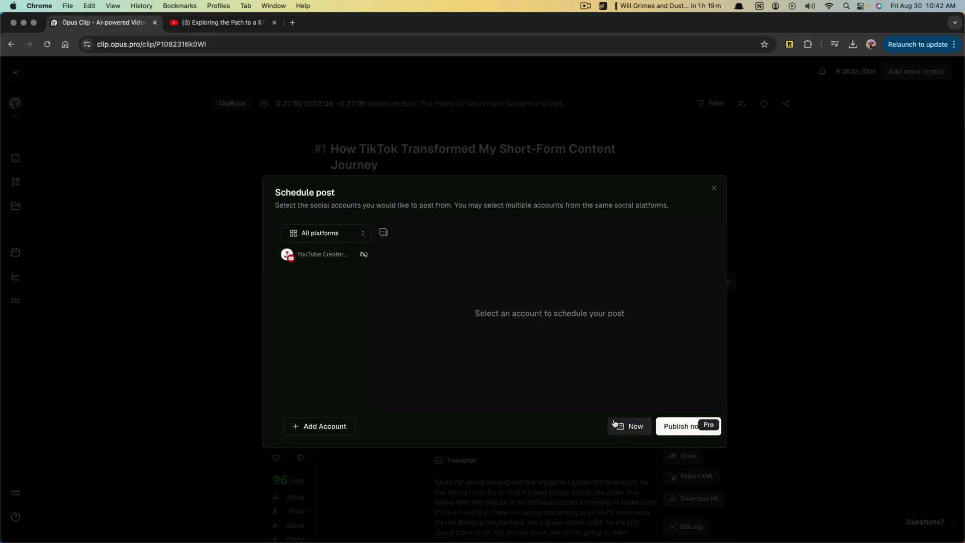
{"action": "left_click", "coordinate": [714, 189]}
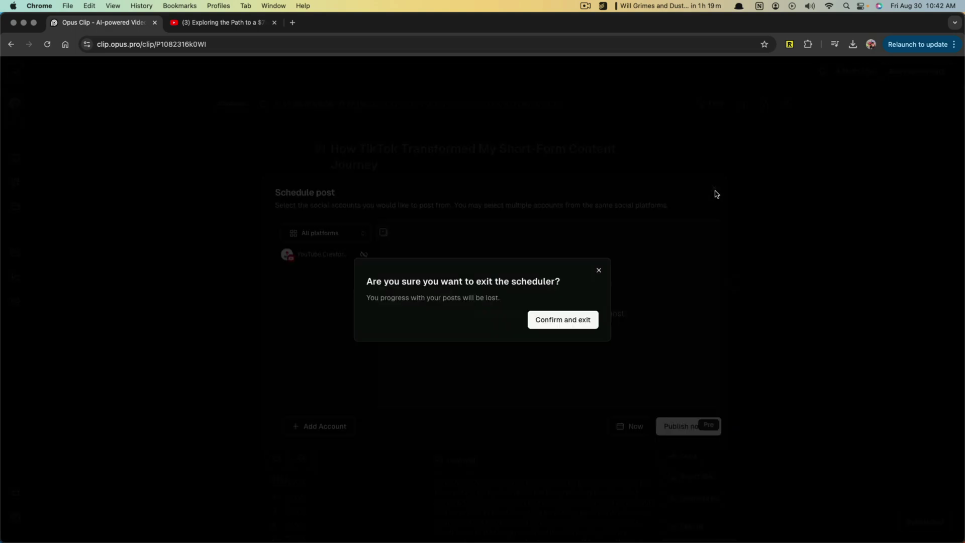
{"action": "left_click", "coordinate": [563, 320]}
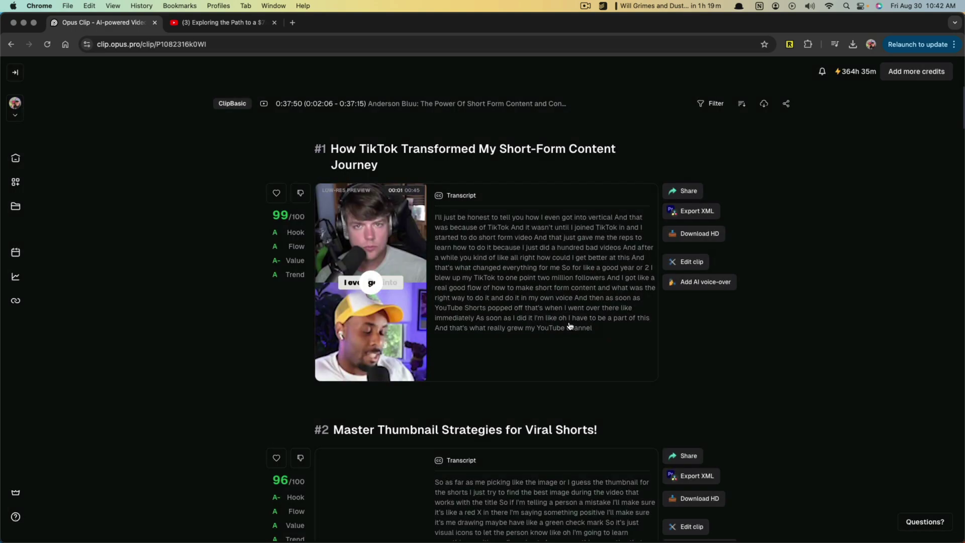
Download clip #1 in HD and Quick Look the saved video in the Downloads folder
{"action": "left_click", "coordinate": [698, 235]}
{"action": "left_click", "coordinate": [853, 45]}
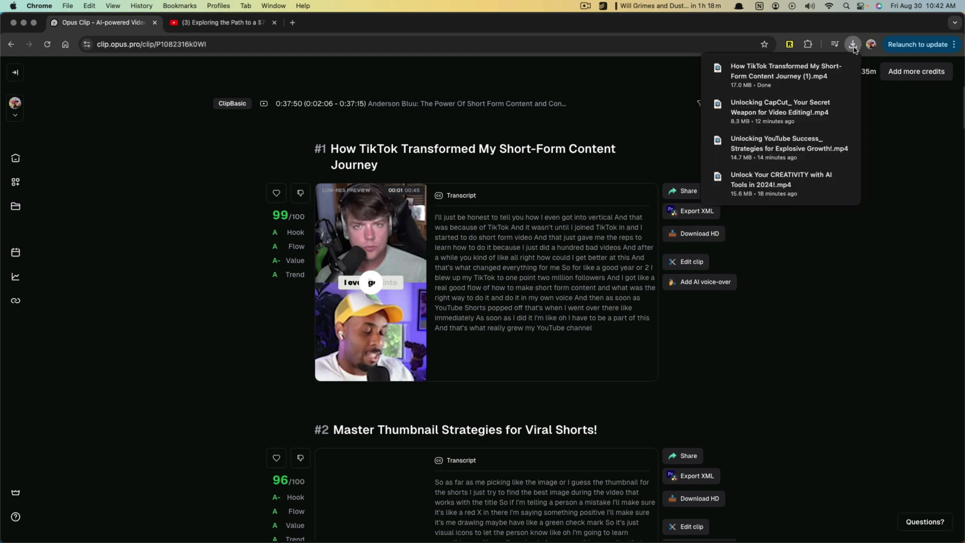
{"action": "left_click", "coordinate": [826, 69]}
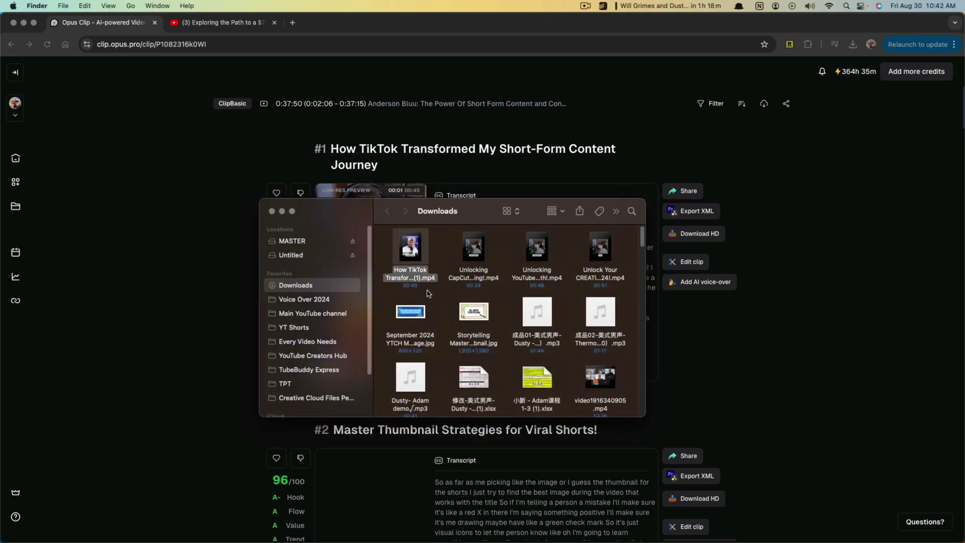
{"action": "key", "text": "space"}
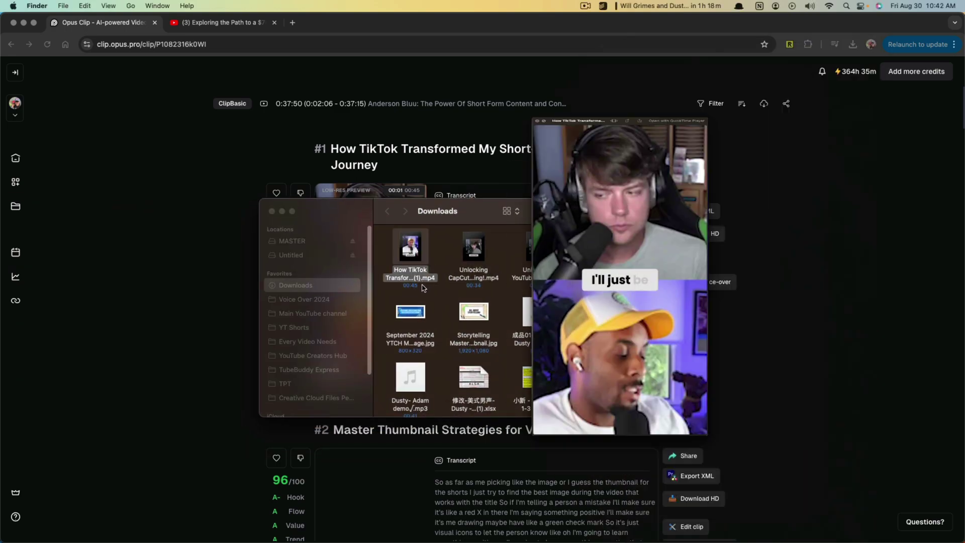
{"action": "key", "text": "space"}
{"action": "left_click", "coordinate": [198, 305]}
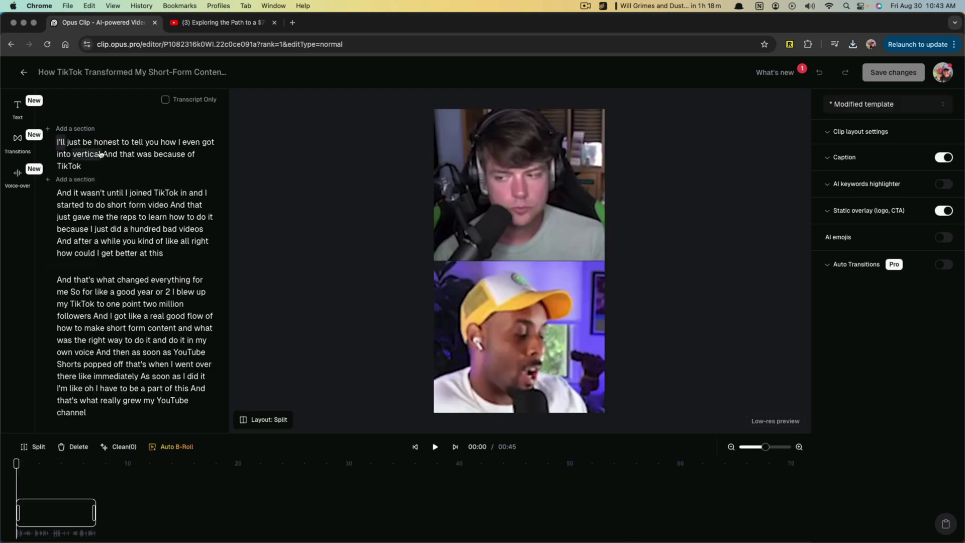
Move the 'learn how to do' caption box to a new position in the second section
{"action": "left_click", "coordinate": [127, 155]}
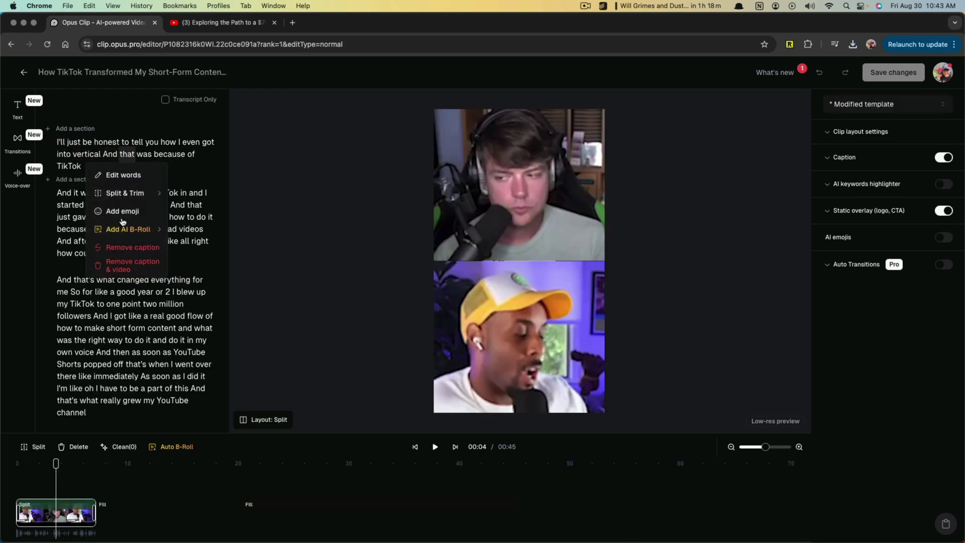
{"action": "left_click_drag", "start_coordinate": [55, 463], "coordinate": [185, 470]}
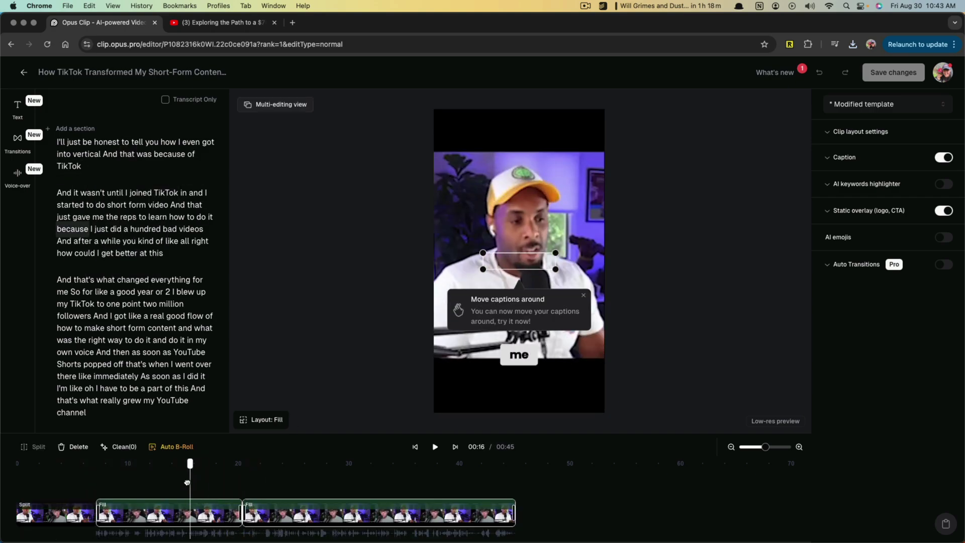
{"action": "left_click", "coordinate": [571, 356]}
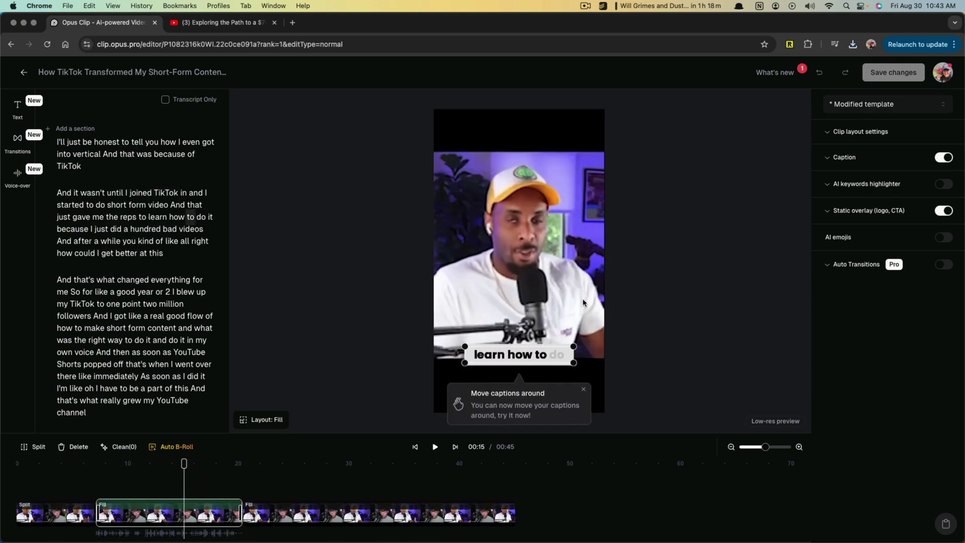
{"action": "left_click", "coordinate": [584, 391]}
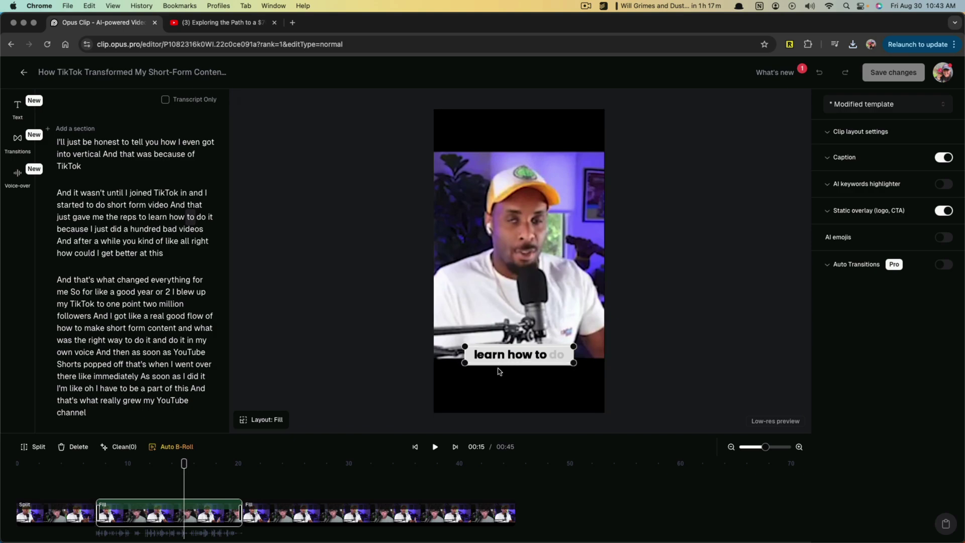
{"action": "left_click_drag", "start_coordinate": [497, 361], "coordinate": [505, 344]}
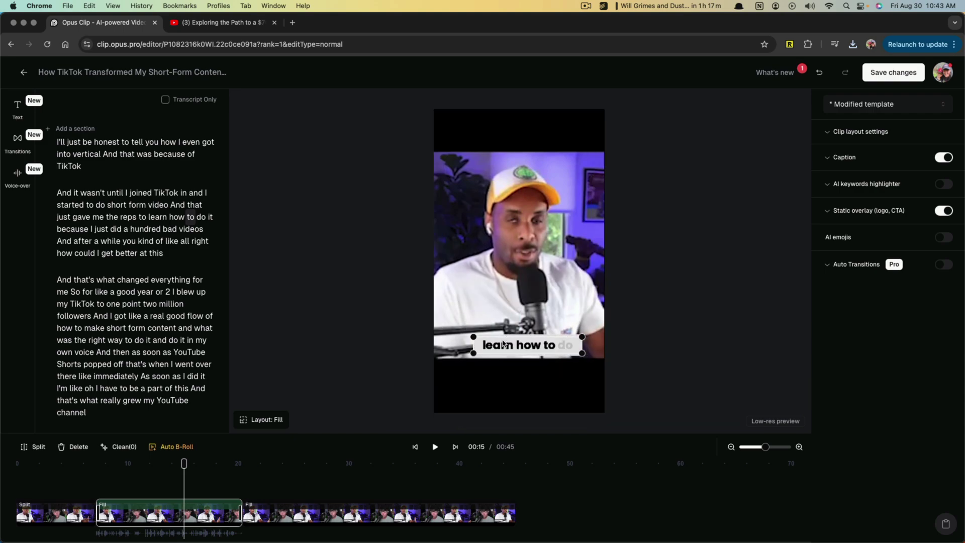
Trim the end of the third Fill section so the clip runs 00:44
{"action": "left_click", "coordinate": [739, 363]}
{"action": "left_click_drag", "start_coordinate": [184, 463], "coordinate": [296, 463]}
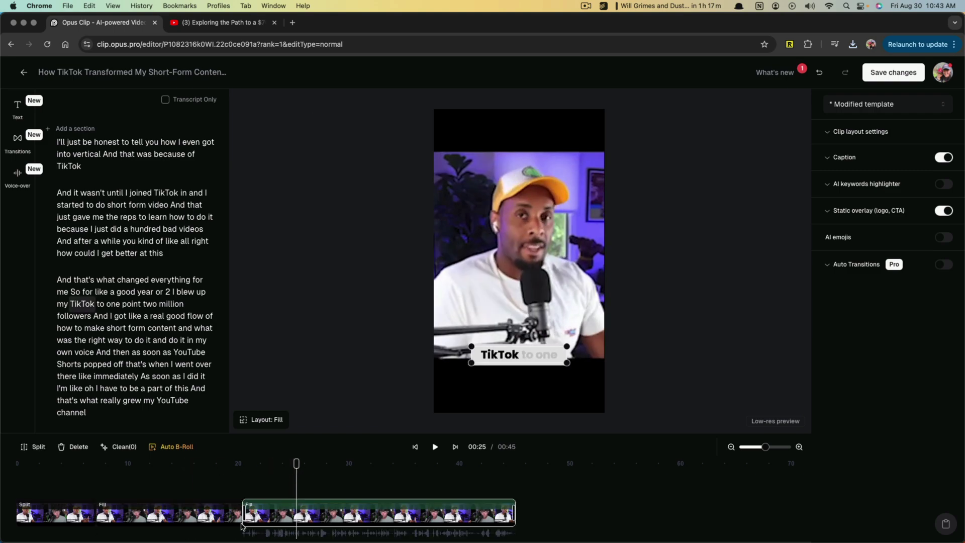
{"action": "mouse_move", "coordinate": [513, 512]}
{"action": "left_mouse_down"}
{"action": "mouse_move", "coordinate": [476, 511]}
{"action": "mouse_move", "coordinate": [503, 508]}
{"action": "left_mouse_up"}
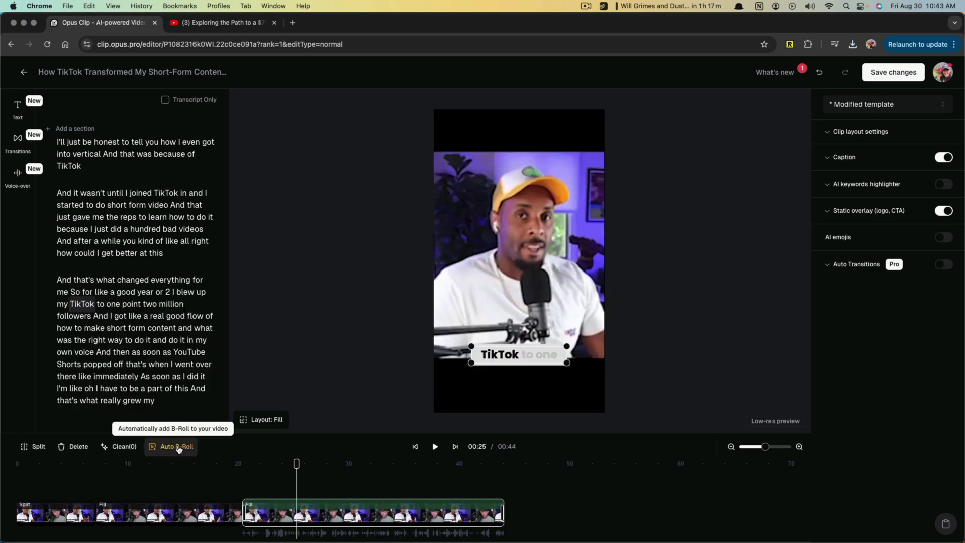
Add AI-generated B-roll to the clip through Auto B-Roll
{"action": "left_click", "coordinate": [178, 448]}
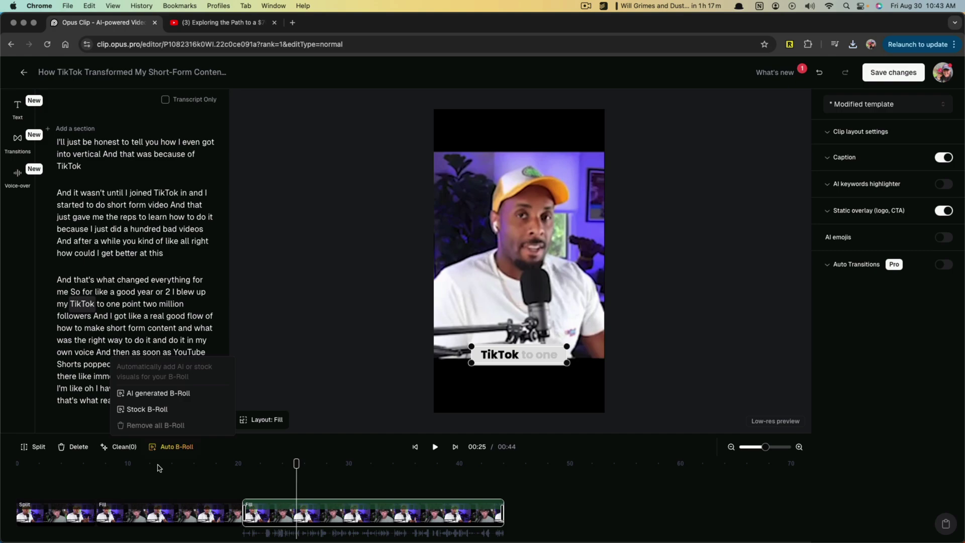
{"action": "left_click", "coordinate": [154, 394]}
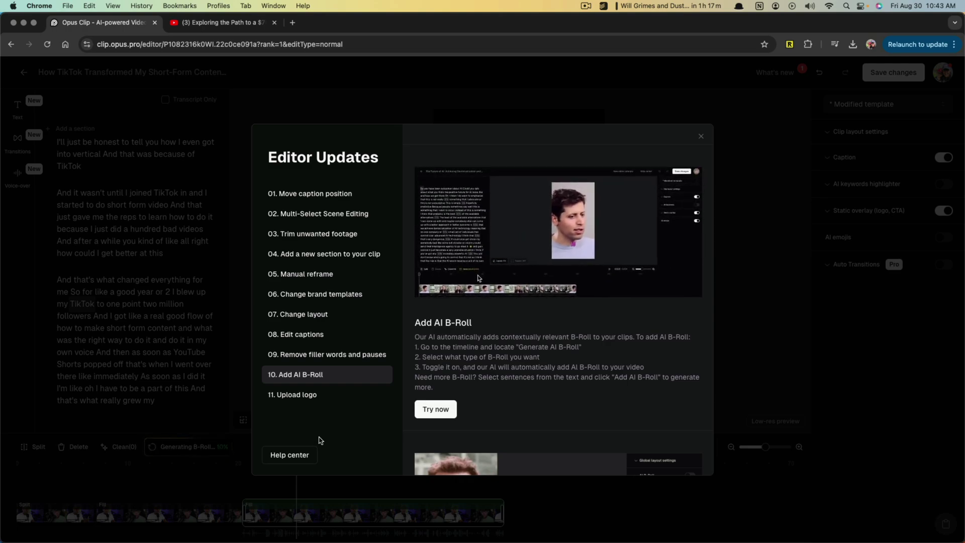
{"action": "left_click", "coordinate": [417, 414]}
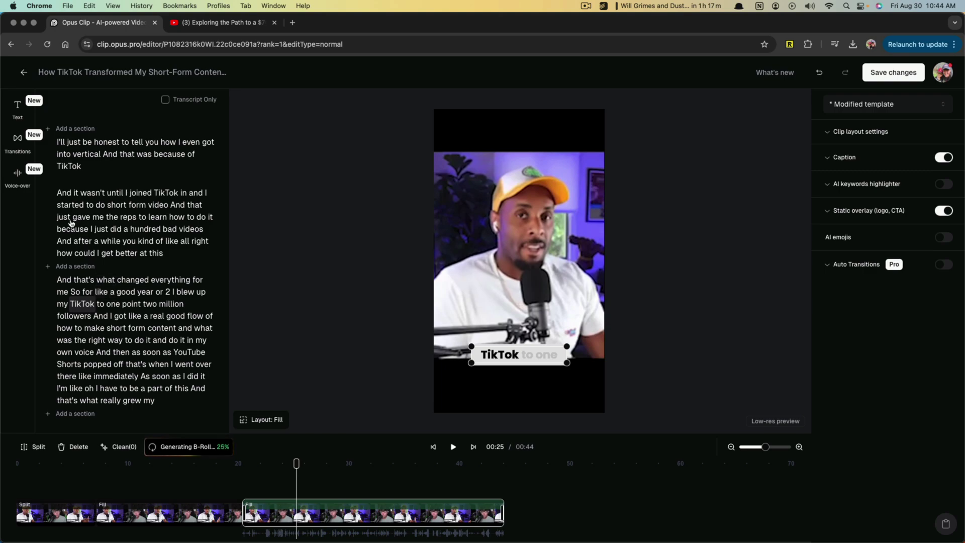
Bring up the Transitions list and preview the B-roll, pausing at 00:38
{"action": "left_click", "coordinate": [17, 141]}
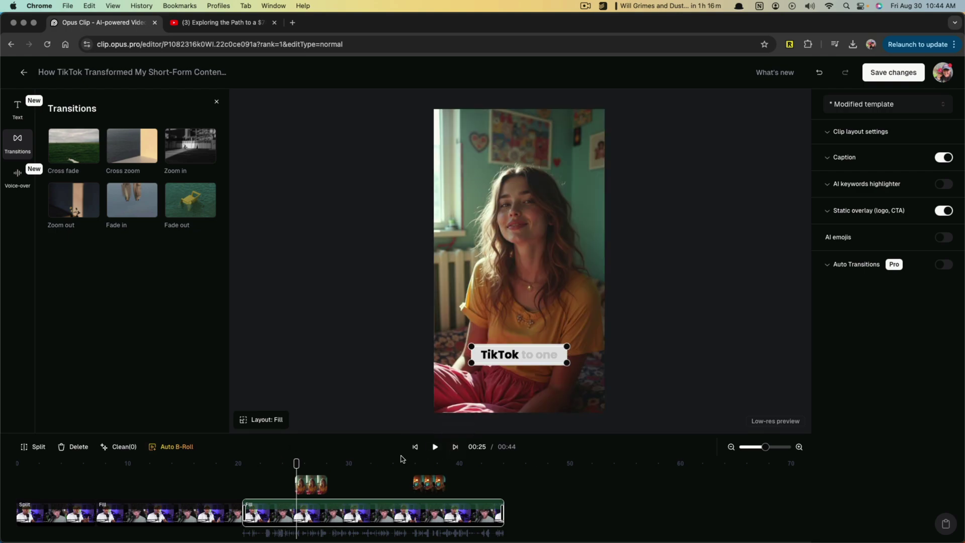
{"action": "left_click", "coordinate": [435, 447]}
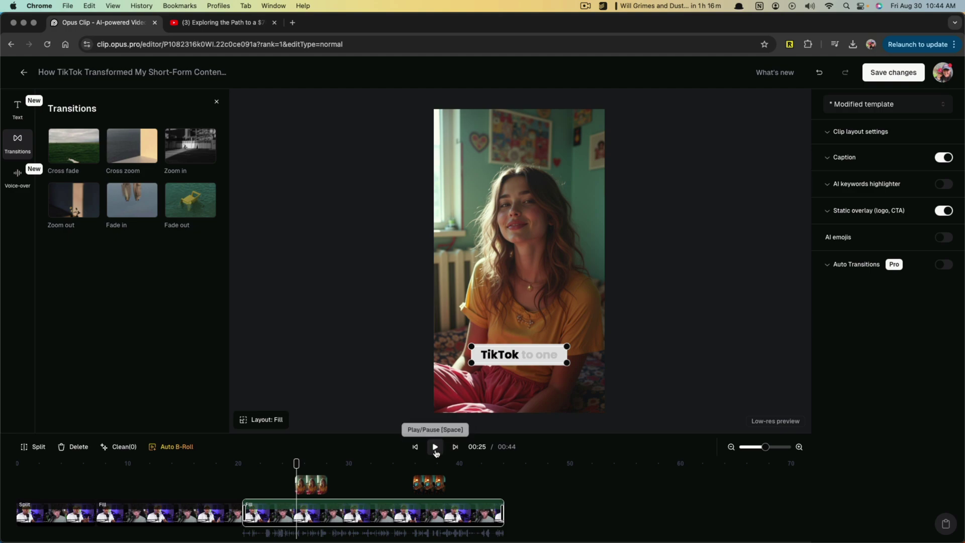
{"action": "left_click", "coordinate": [435, 448]}
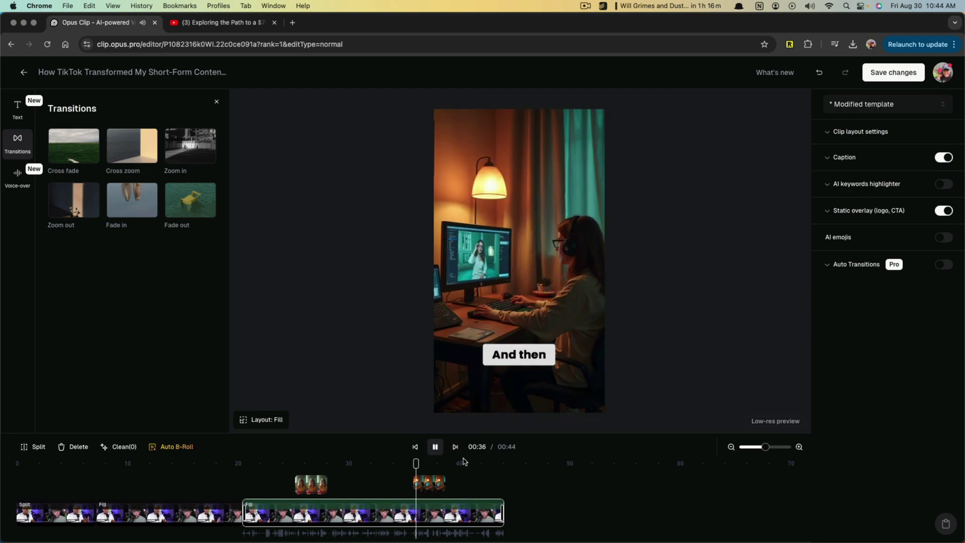
{"action": "left_click", "coordinate": [436, 446]}
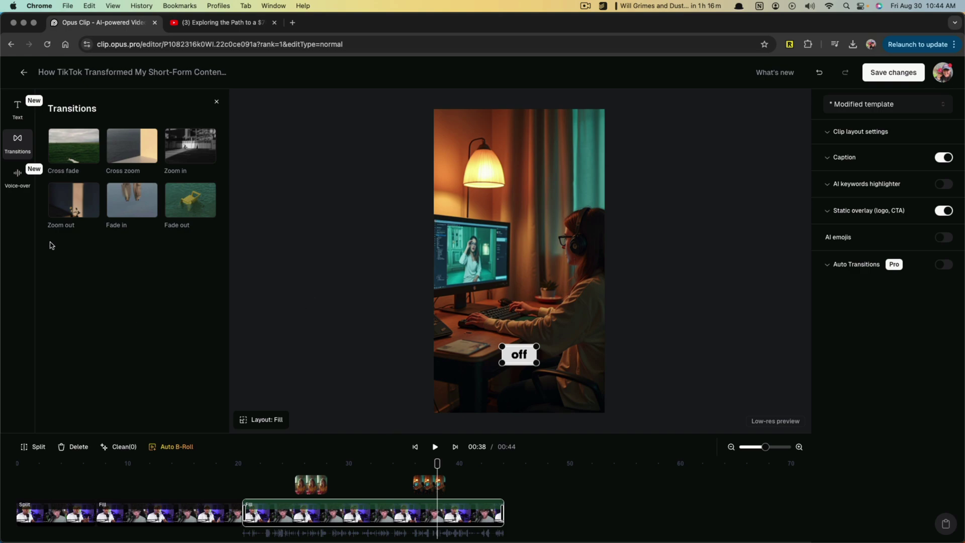
Paste a voice-over script, keep Adam as the speaker voice, and generate the speech
{"action": "left_click", "coordinate": [21, 180]}
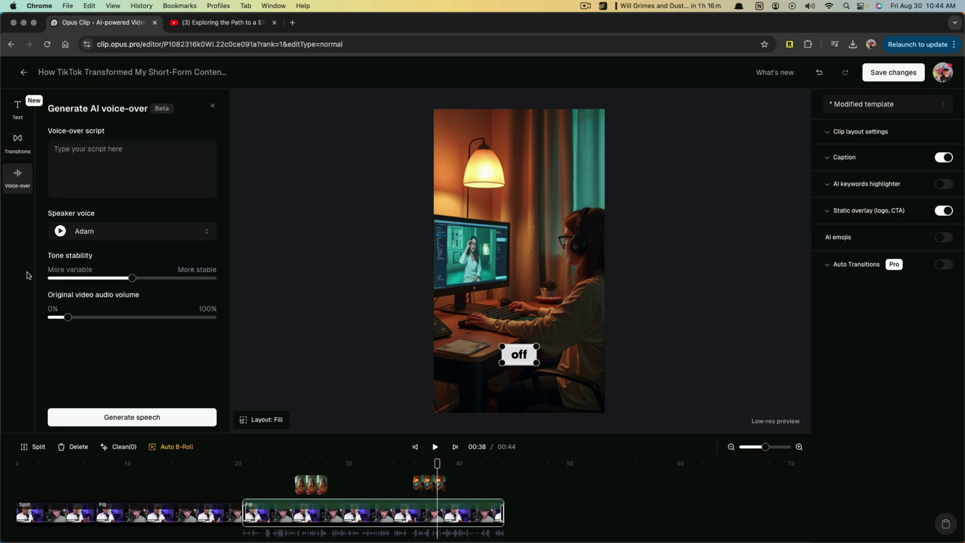
{"action": "left_click", "coordinate": [71, 155]}
{"action": "type", "text": "Type script here. Voice this audio"}
{"action": "left_click_drag", "start_coordinate": [55, 150], "coordinate": [166, 152]}
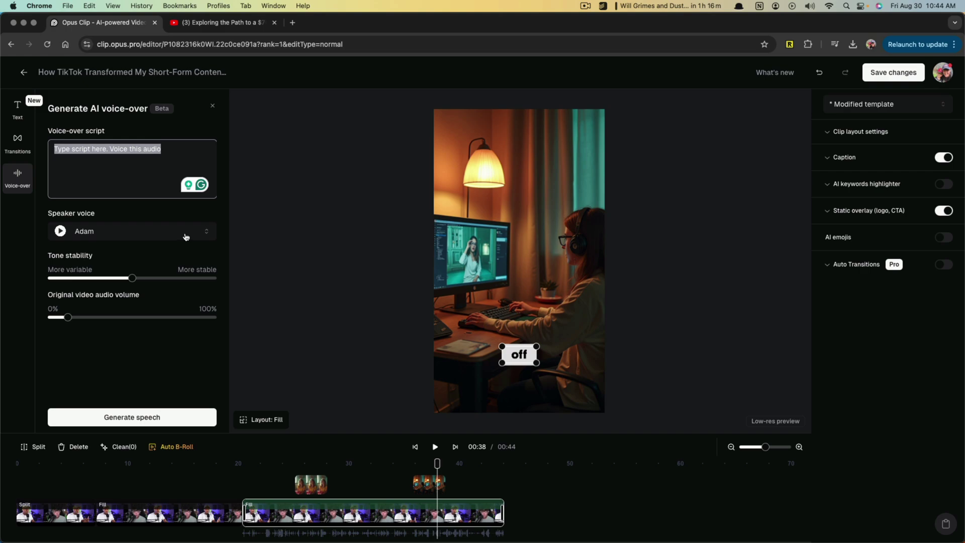
{"action": "left_click", "coordinate": [202, 235]}
{"action": "scroll", "coordinate": [141, 347], "scroll_direction": "down", "scroll_amount": 3}
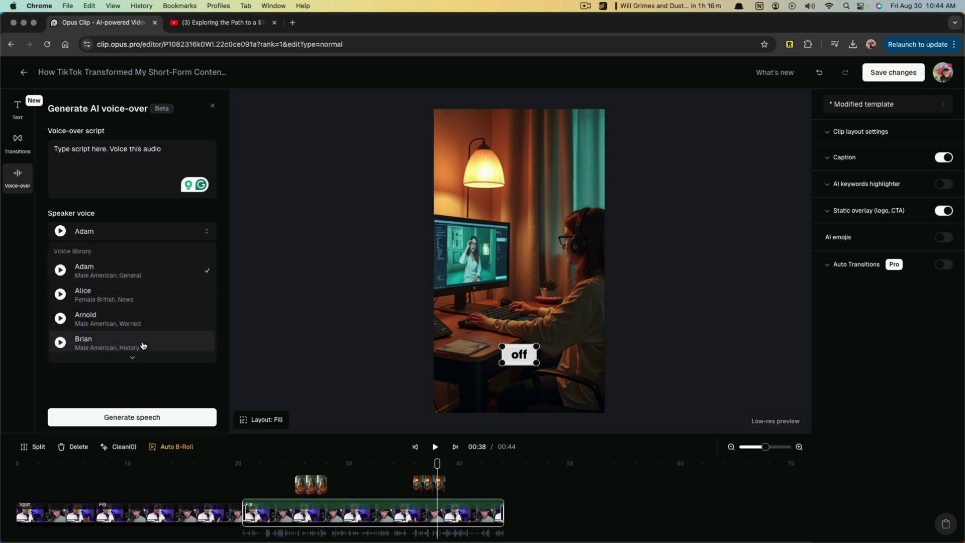
{"action": "left_click", "coordinate": [144, 227]}
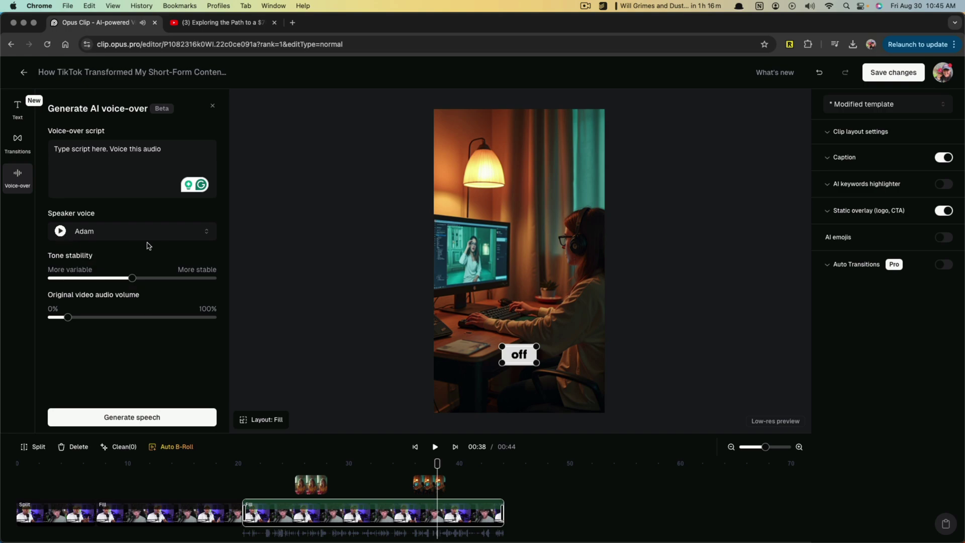
{"action": "left_click", "coordinate": [133, 418]}
Select and delete the generated B-roll images from the timeline
{"action": "left_click", "coordinate": [20, 115]}
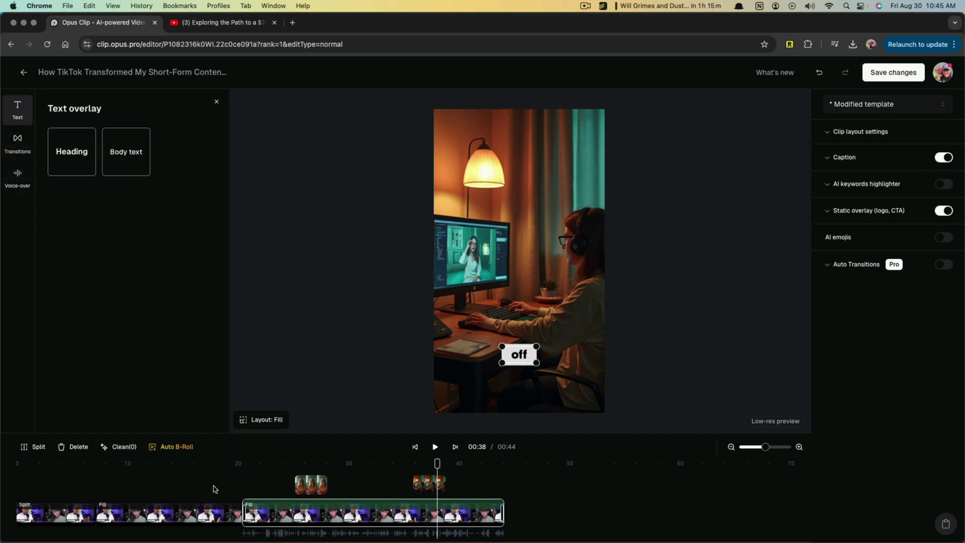
{"action": "left_click", "coordinate": [314, 487]}
{"action": "left_click", "coordinate": [75, 447]}
{"action": "left_click", "coordinate": [424, 484]}
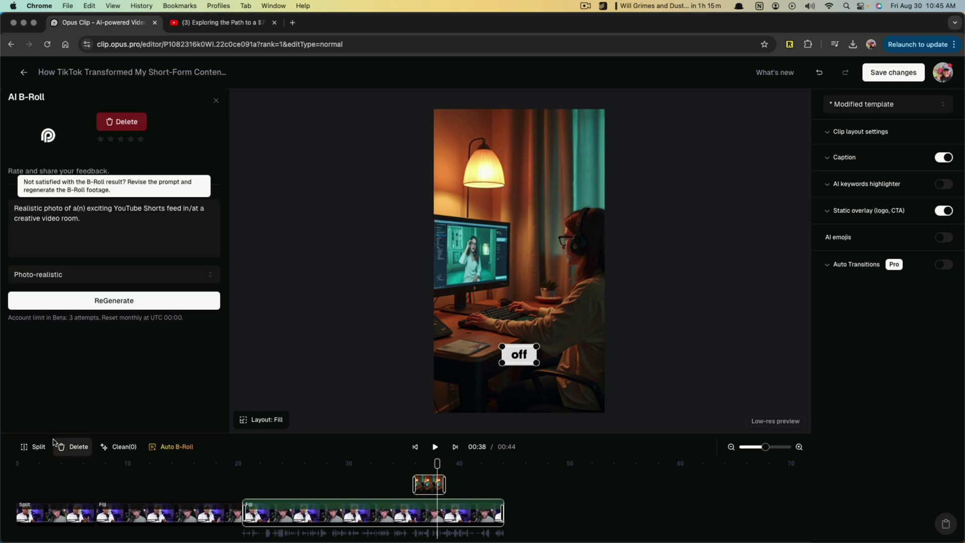
{"action": "left_click", "coordinate": [75, 446]}
Undo and redo the B-roll deletion, then exit the editor with the back arrow
{"action": "key", "text": "super+z"}
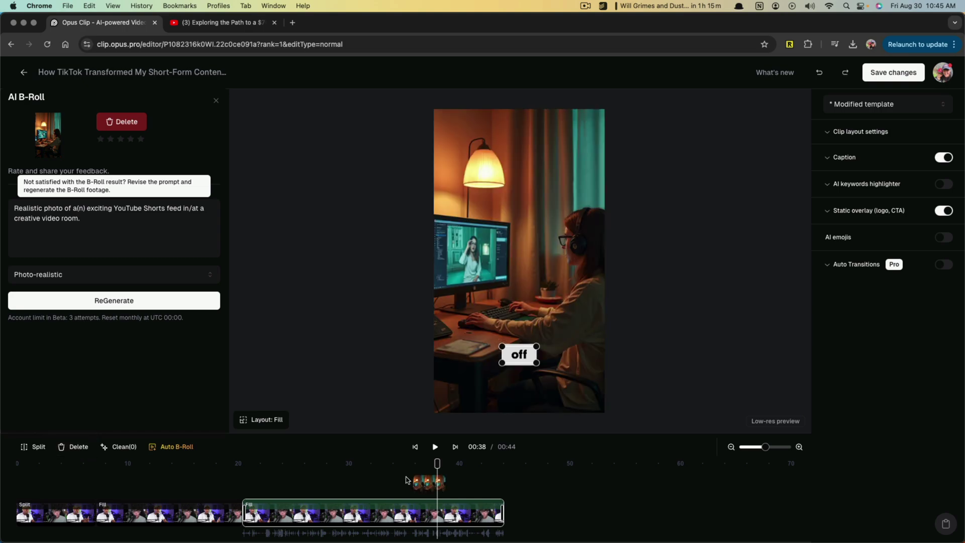
{"action": "key", "text": "super+shift+z"}
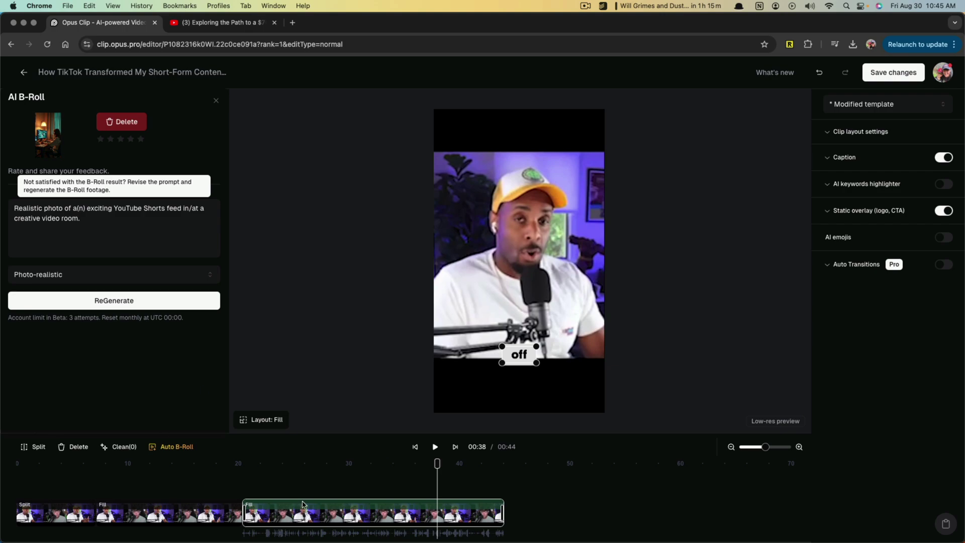
{"action": "left_click", "coordinate": [24, 75]}
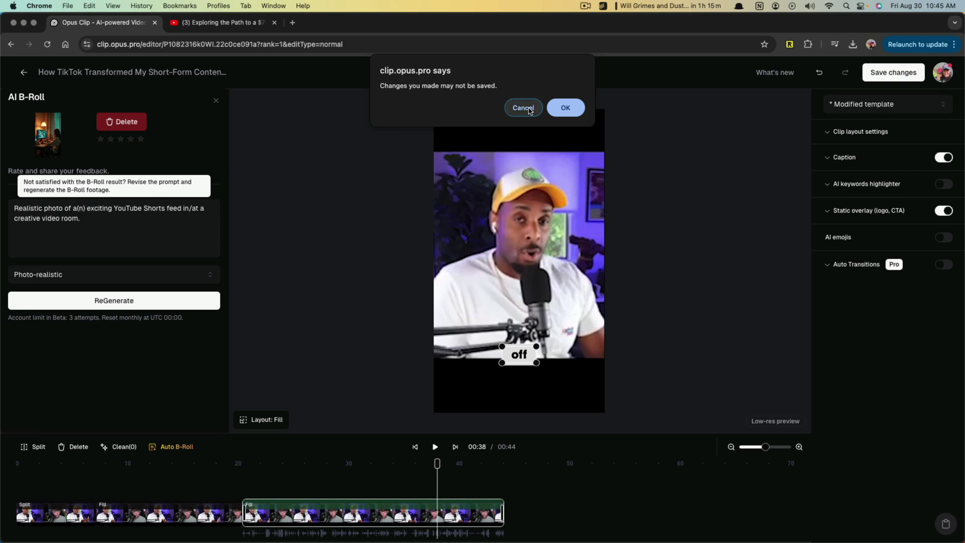
Leave the editor without saving and scroll the Home dashboard's project list
{"action": "left_click", "coordinate": [565, 107]}
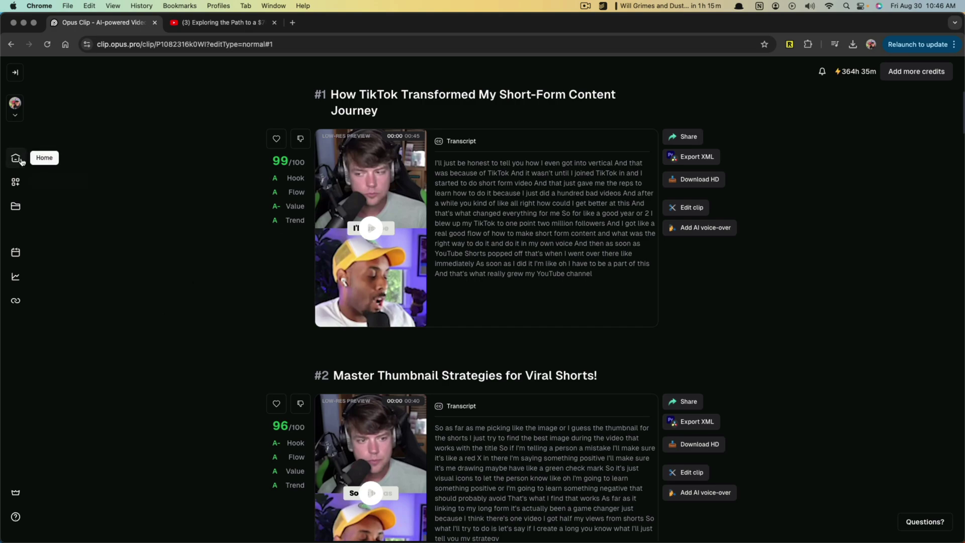
{"action": "left_click", "coordinate": [21, 160]}
{"action": "scroll", "coordinate": [286, 260], "scroll_direction": "down", "scroll_amount": 2}
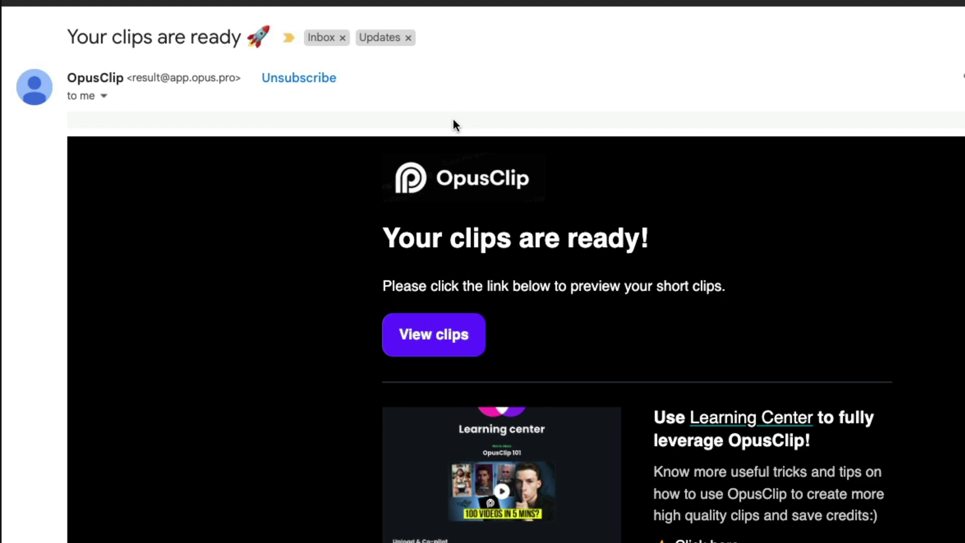
Highlight the 'Your clips are ready' subject and scroll down to the View clips link
{"action": "left_click_drag", "start_coordinate": [64, 36], "coordinate": [237, 36]}
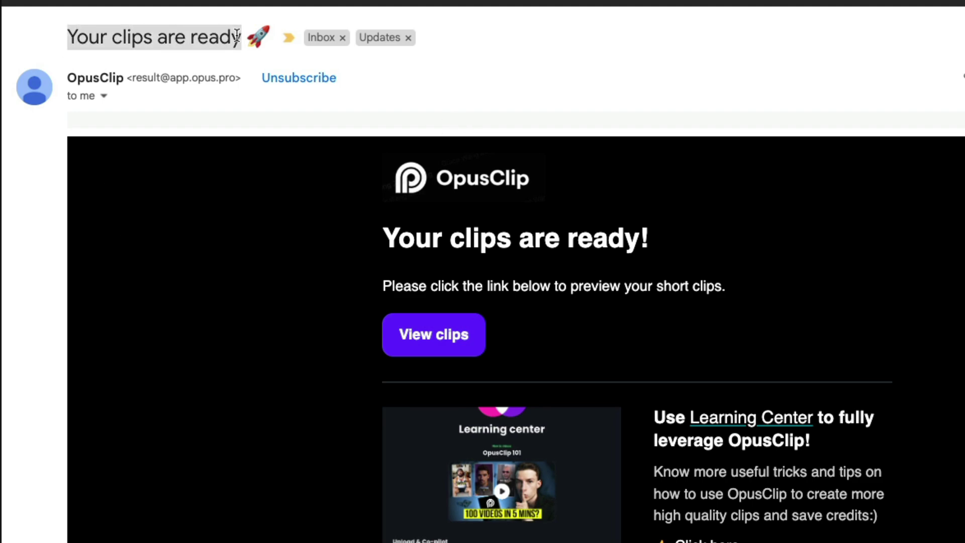
{"action": "scroll", "coordinate": [237, 272], "scroll_direction": "down", "scroll_amount": 3}
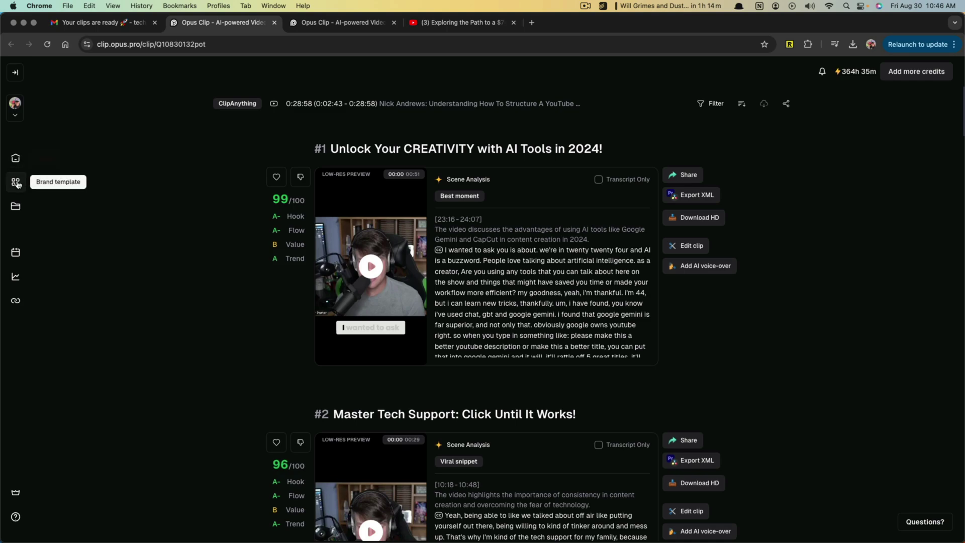
Expand the sidebar and browse the Asset Library's fonts, vocabulary and video assets
{"action": "left_click", "coordinate": [15, 71]}
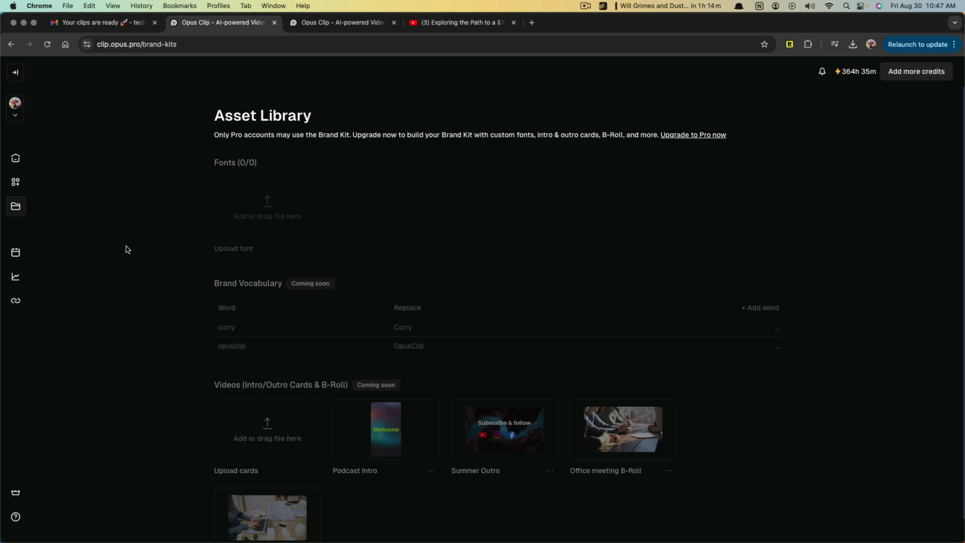
{"action": "scroll", "coordinate": [134, 247], "scroll_direction": "down", "scroll_amount": 1}
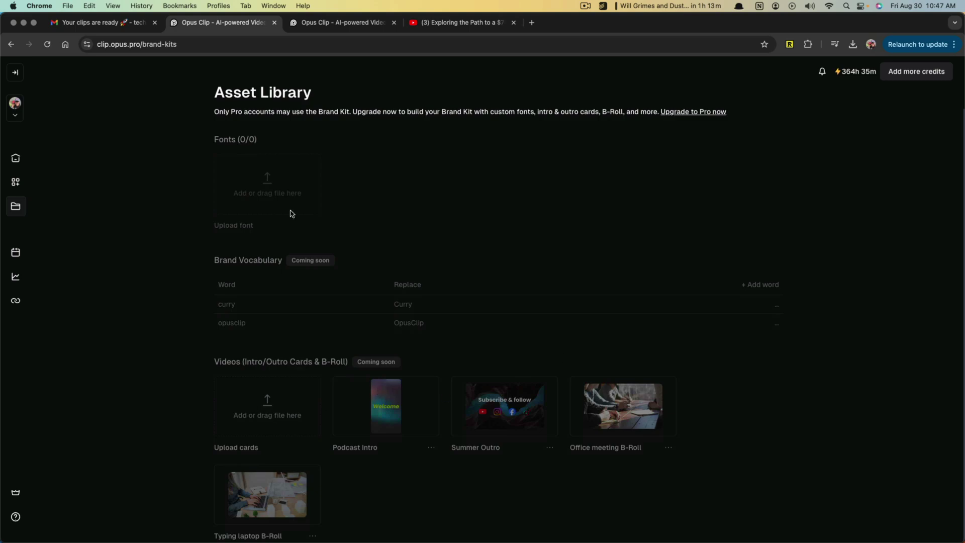
View the August 2024 posting calendar, then open Analytics showing zero views, likes, comments, shares
{"action": "left_click", "coordinate": [16, 256]}
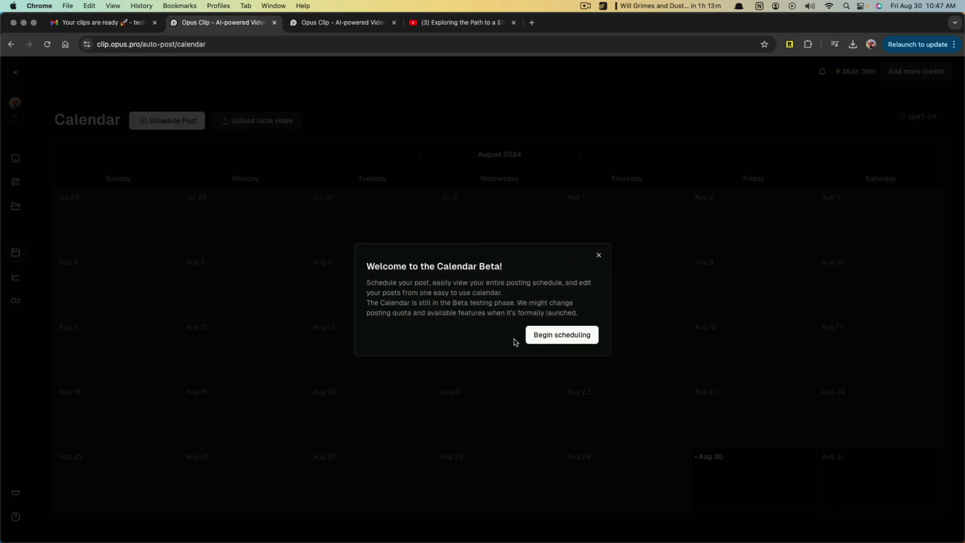
{"action": "left_click", "coordinate": [559, 336]}
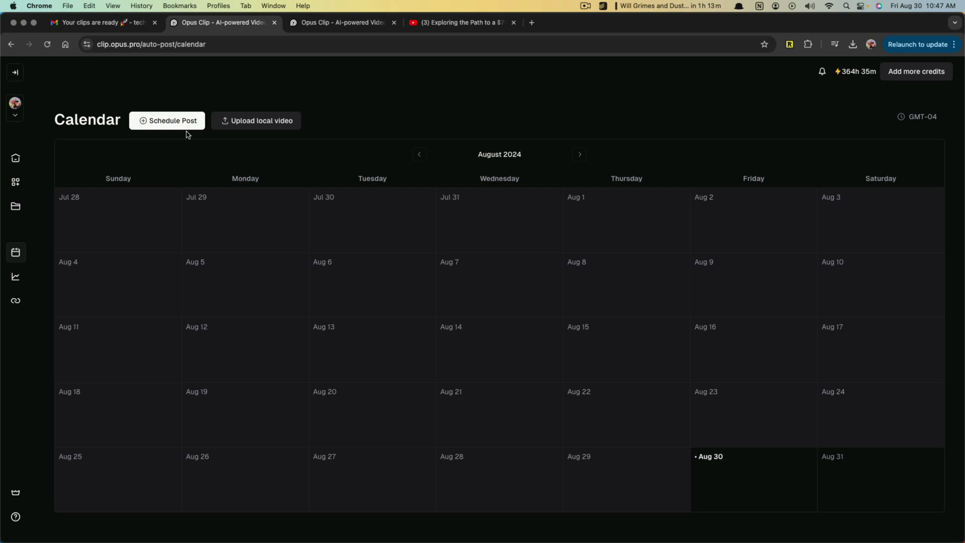
{"action": "left_click", "coordinate": [21, 278]}
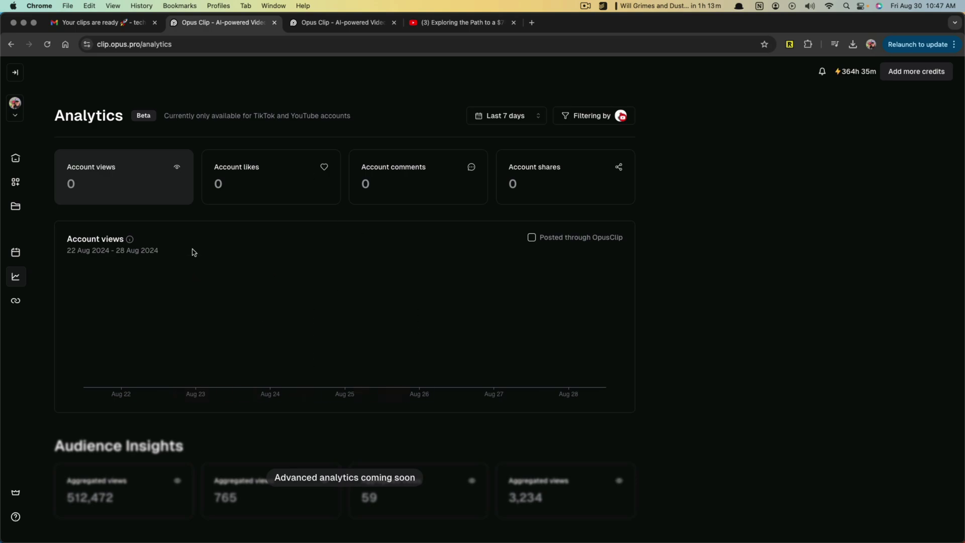
{"action": "left_click", "coordinate": [18, 307]}
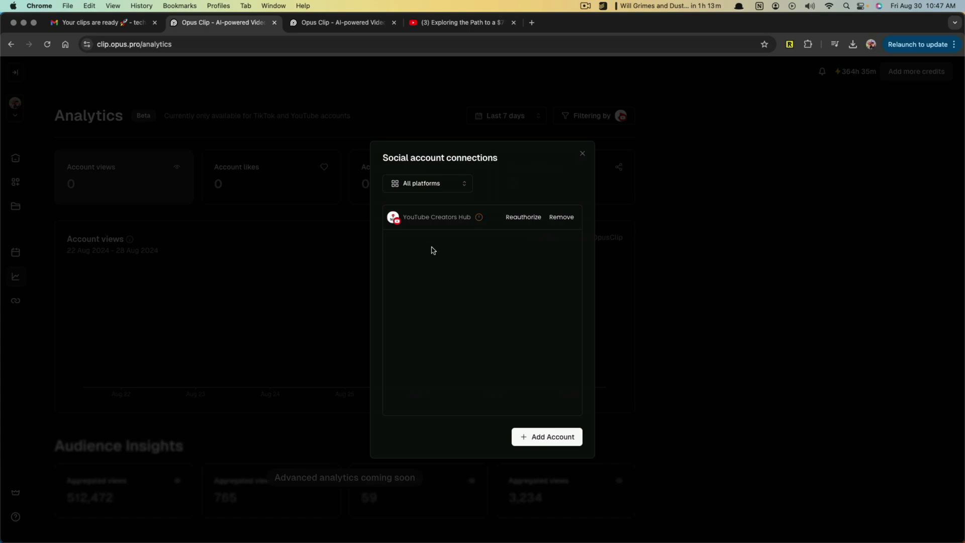
{"action": "left_click", "coordinate": [550, 440]}
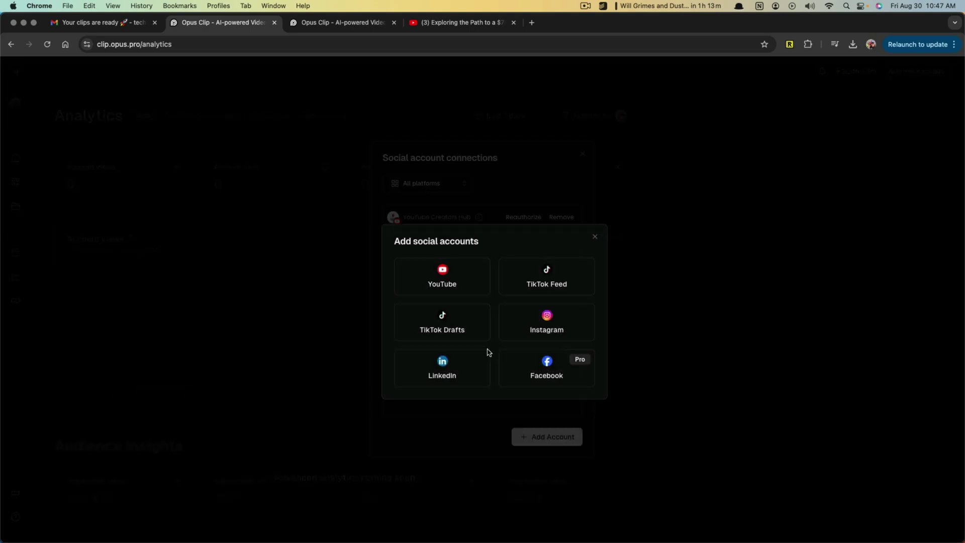
{"action": "left_click", "coordinate": [545, 274]}
{"action": "left_click_drag", "start_coordinate": [183, 21], "coordinate": [309, 140]}
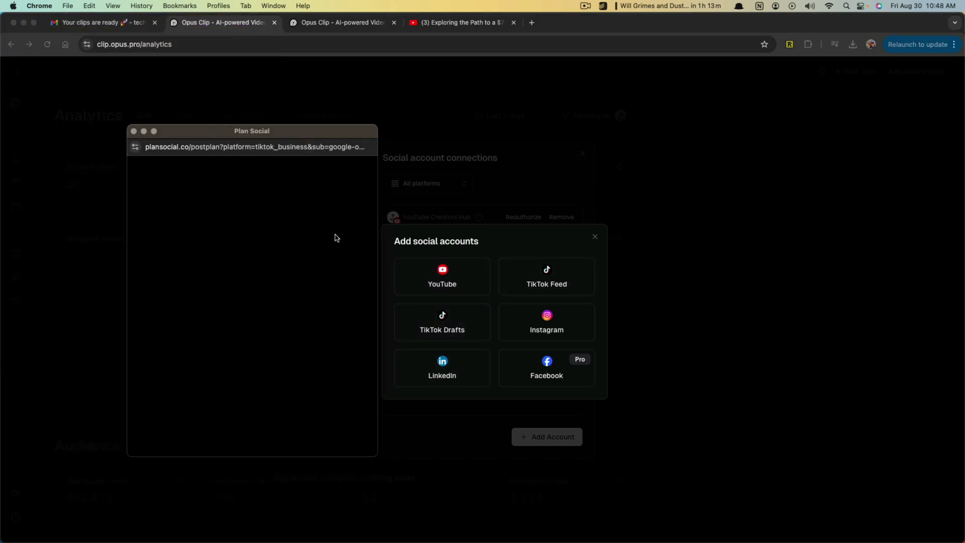
{"action": "left_click", "coordinate": [134, 131]}
{"action": "left_click", "coordinate": [594, 237]}
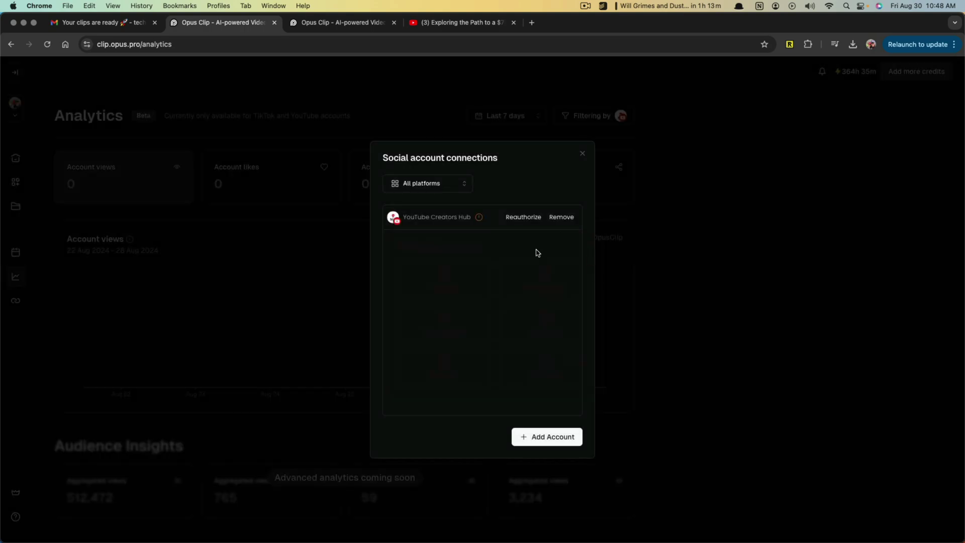
{"action": "left_click", "coordinate": [583, 156]}
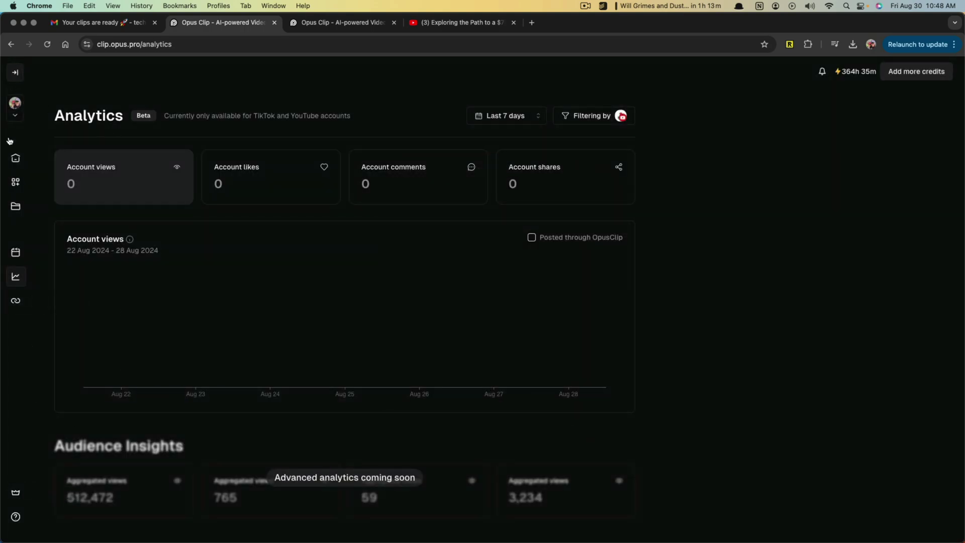
Go back Home, switch to the other dashboard tab and open the 28:58 project's clip list
{"action": "left_click", "coordinate": [17, 160]}
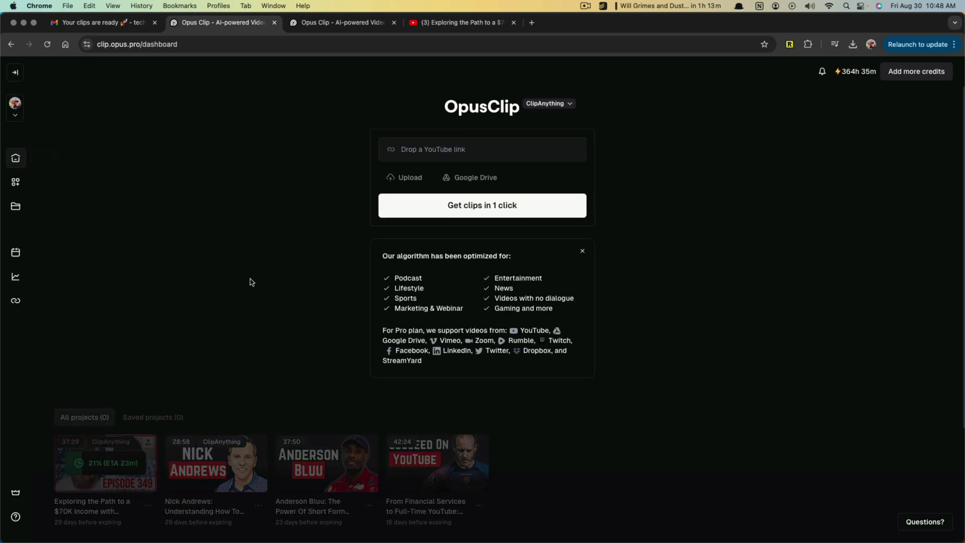
{"action": "left_click", "coordinate": [326, 23]}
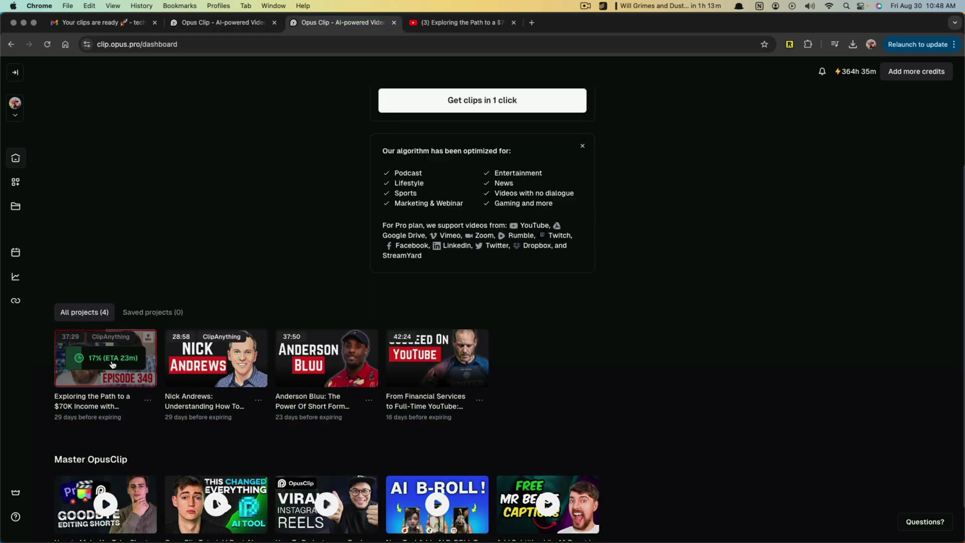
{"action": "left_click", "coordinate": [200, 372]}
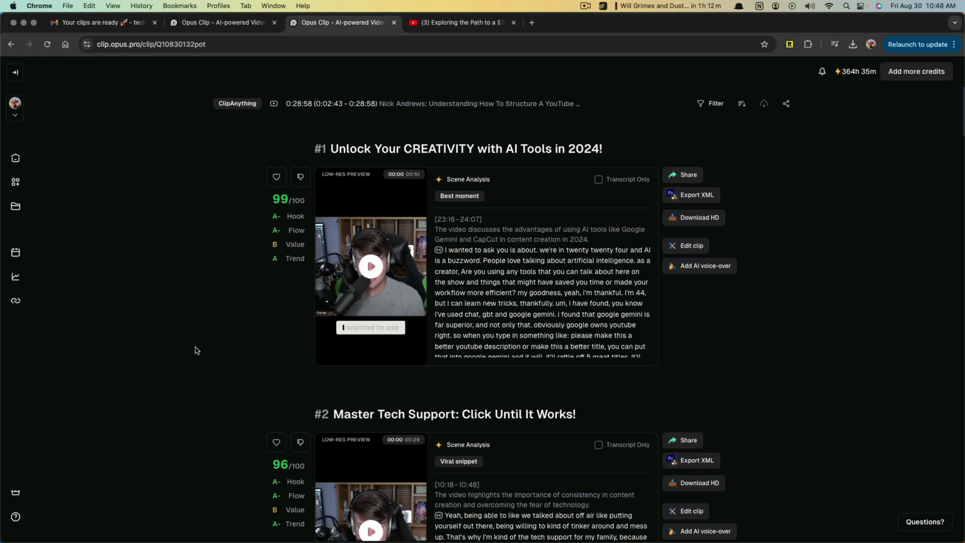
{"action": "mouse_move", "coordinate": [842, 74]}
View the Essential Plan subscription, then compare Pro ($14.5/mo), Starter ($15/mo) and Free pricing plans
{"action": "left_click", "coordinate": [16, 494]}
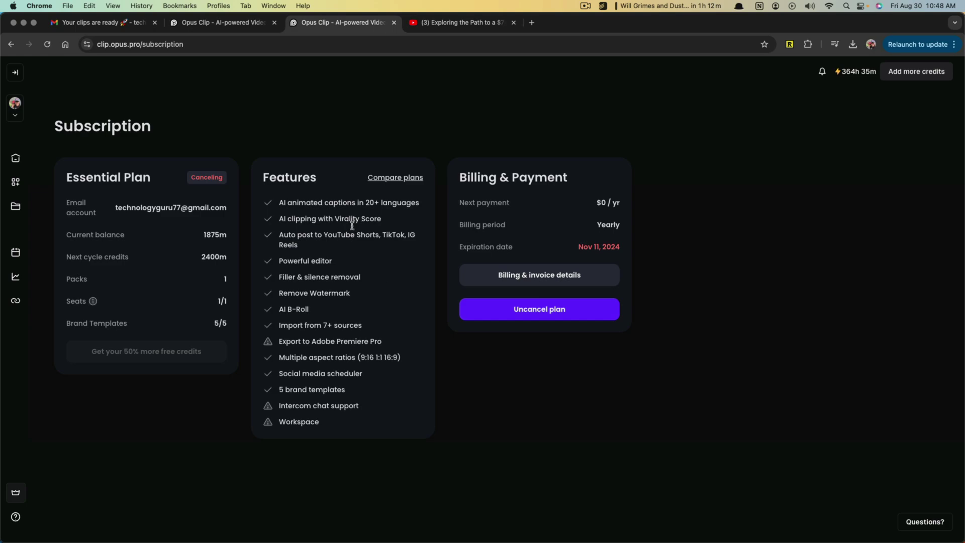
{"action": "left_click", "coordinate": [402, 182]}
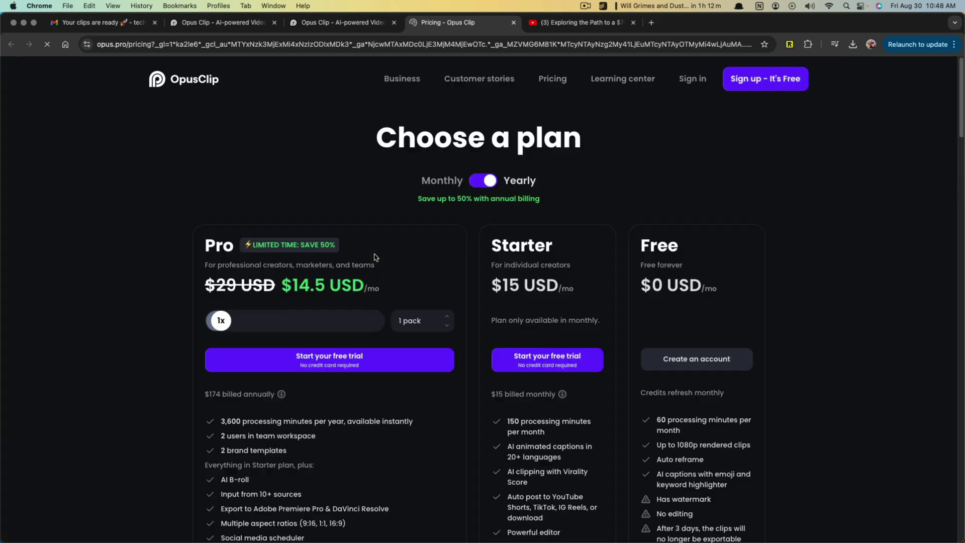
{"action": "scroll", "coordinate": [197, 352], "scroll_direction": "down", "scroll_amount": 5}
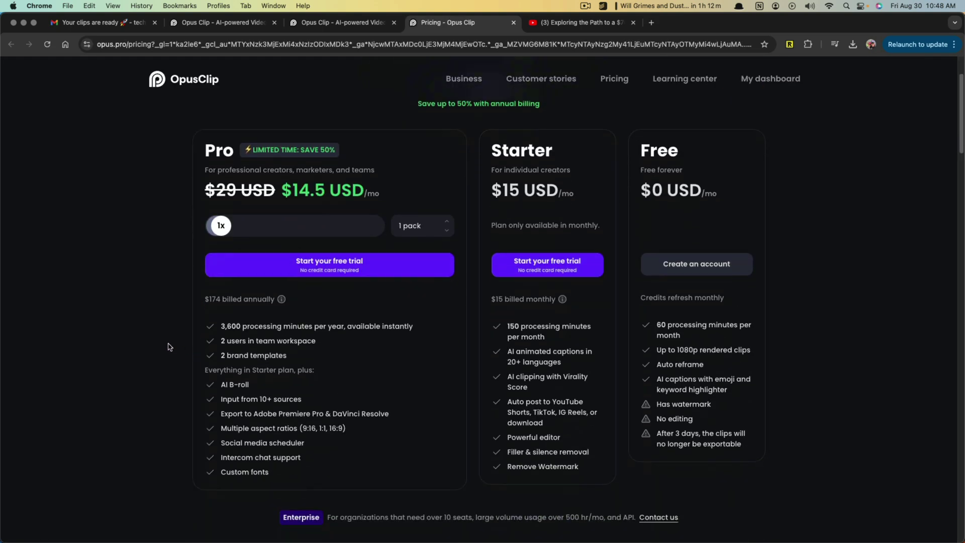
{"action": "scroll", "coordinate": [216, 251], "scroll_direction": "up", "scroll_amount": 2}
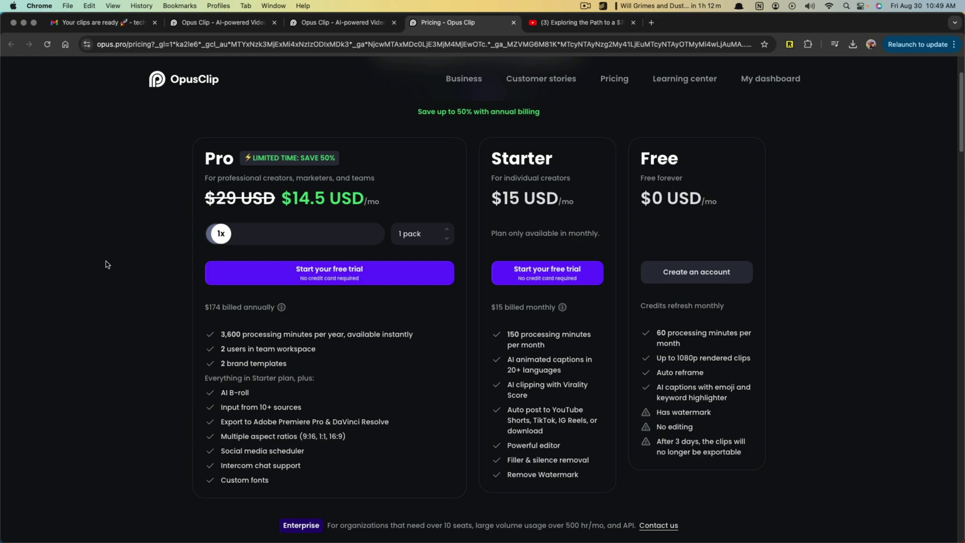
{"action": "scroll", "coordinate": [105, 263], "scroll_direction": "up", "scroll_amount": 2}
{"action": "left_click", "coordinate": [347, 22]}
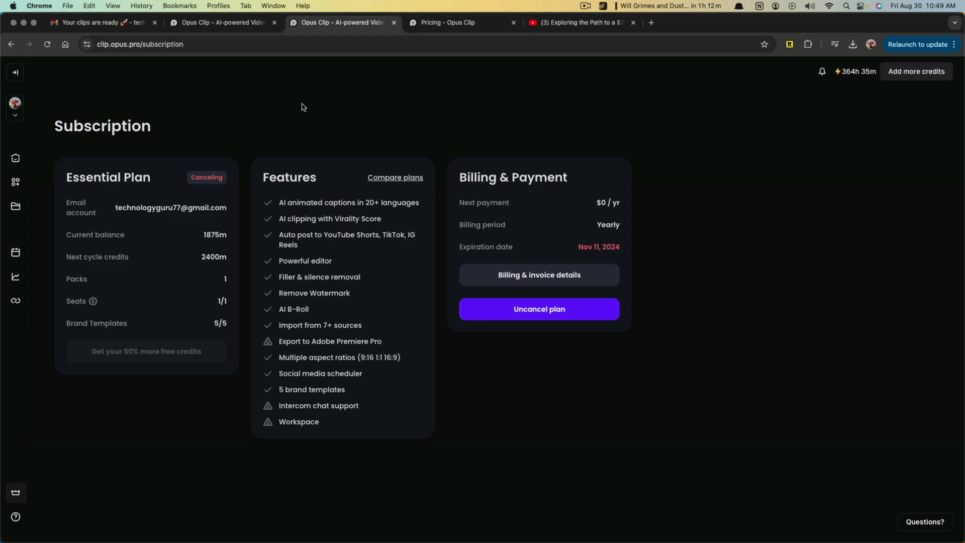
Switch back to the dashboard tab listing the four projects
{"action": "left_click", "coordinate": [223, 24]}
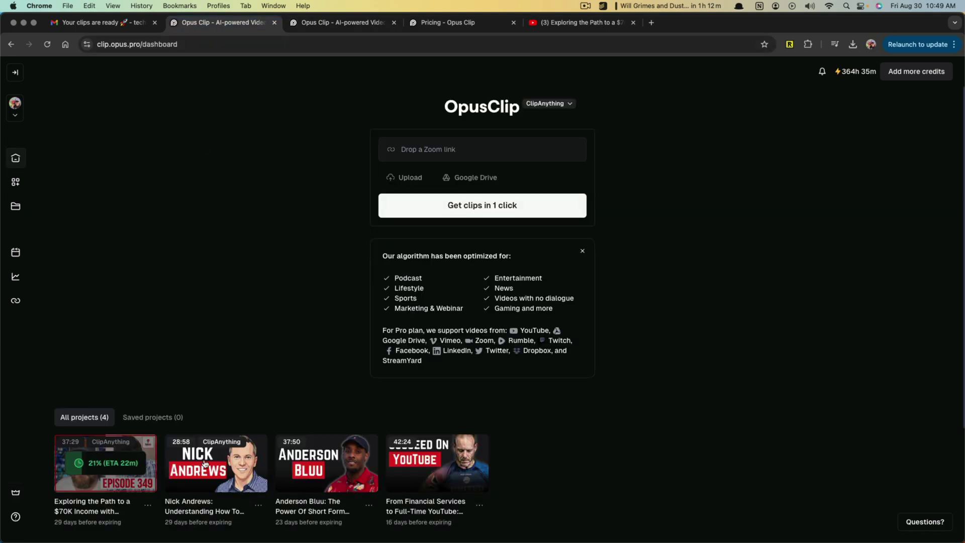